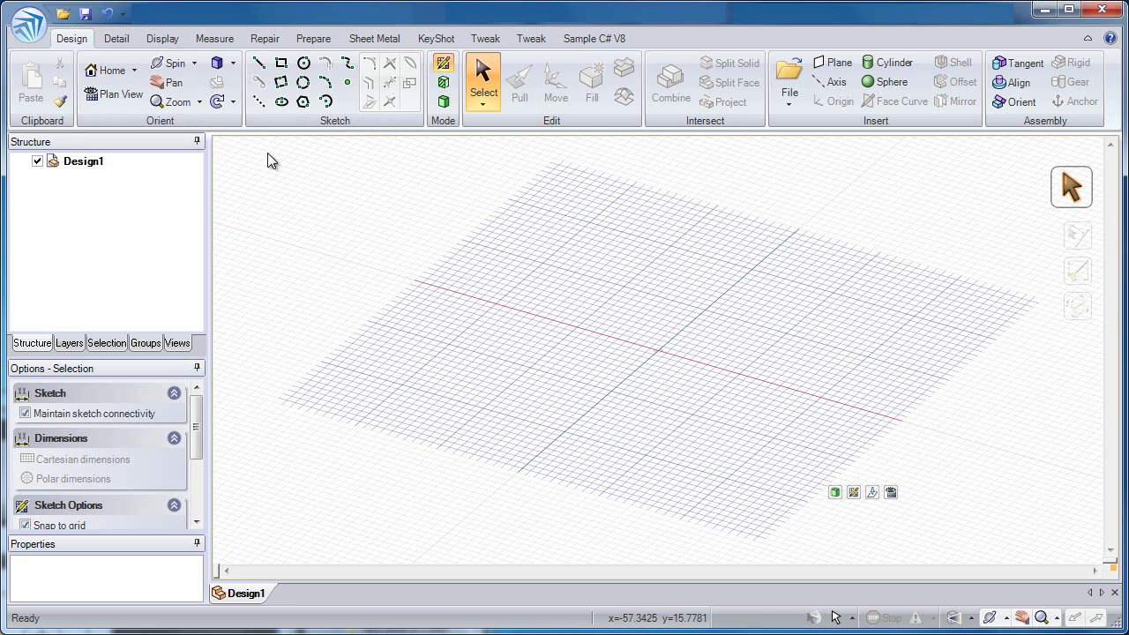
Step: In Plan View, start a 20 × 10 mm rectangle with its first corner at the origin
click(127, 99)
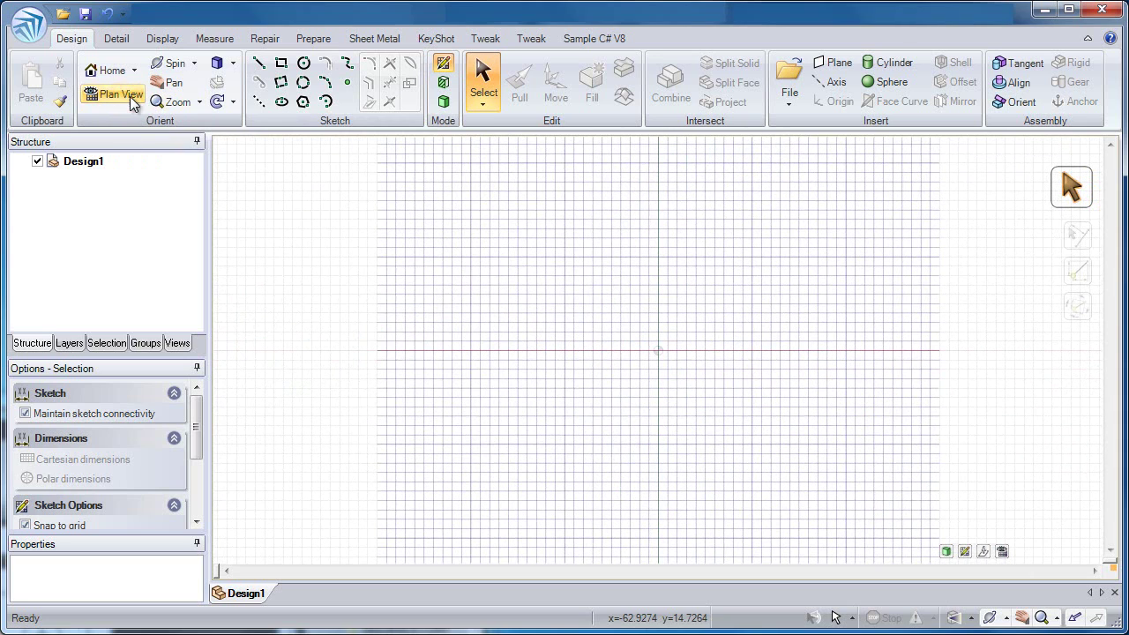
click(281, 65)
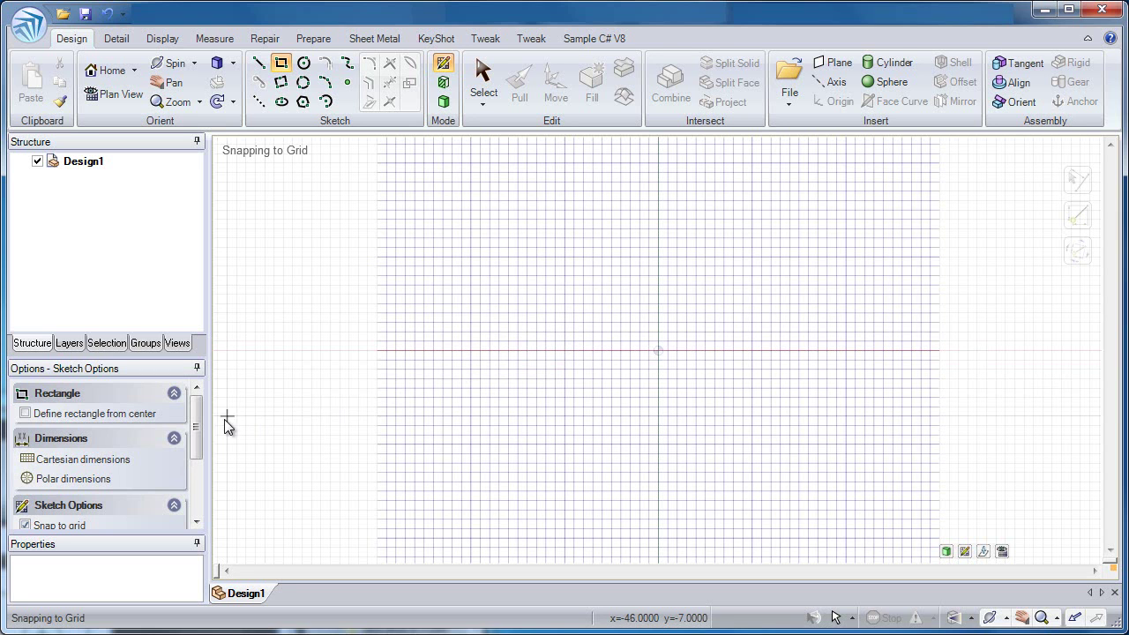
click(197, 417)
drag(197, 418, 199, 462)
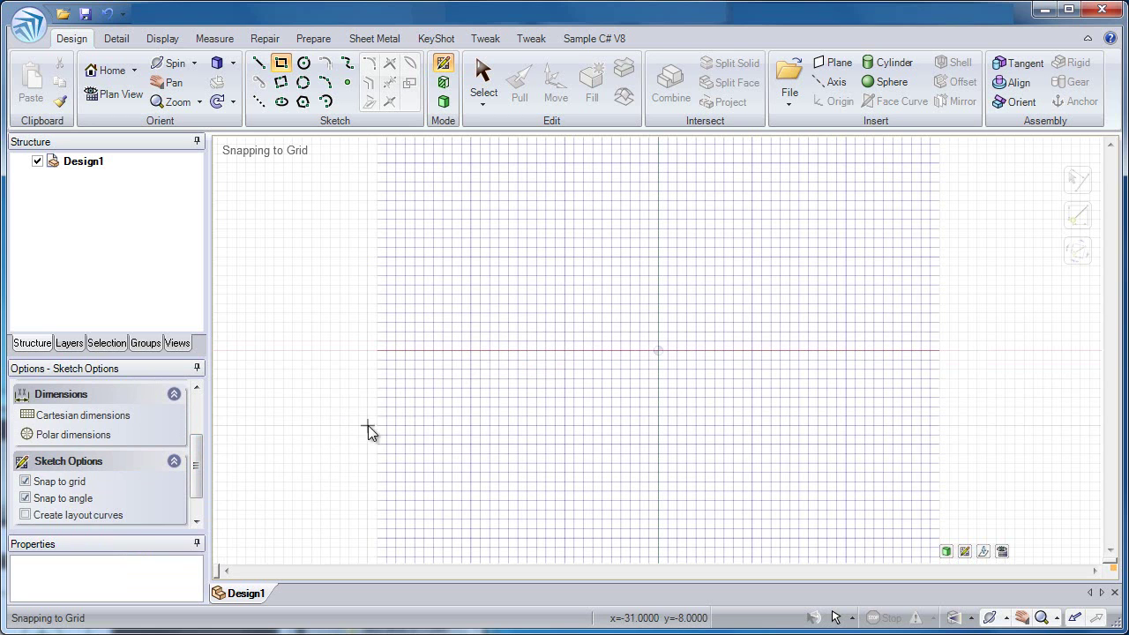
click(658, 351)
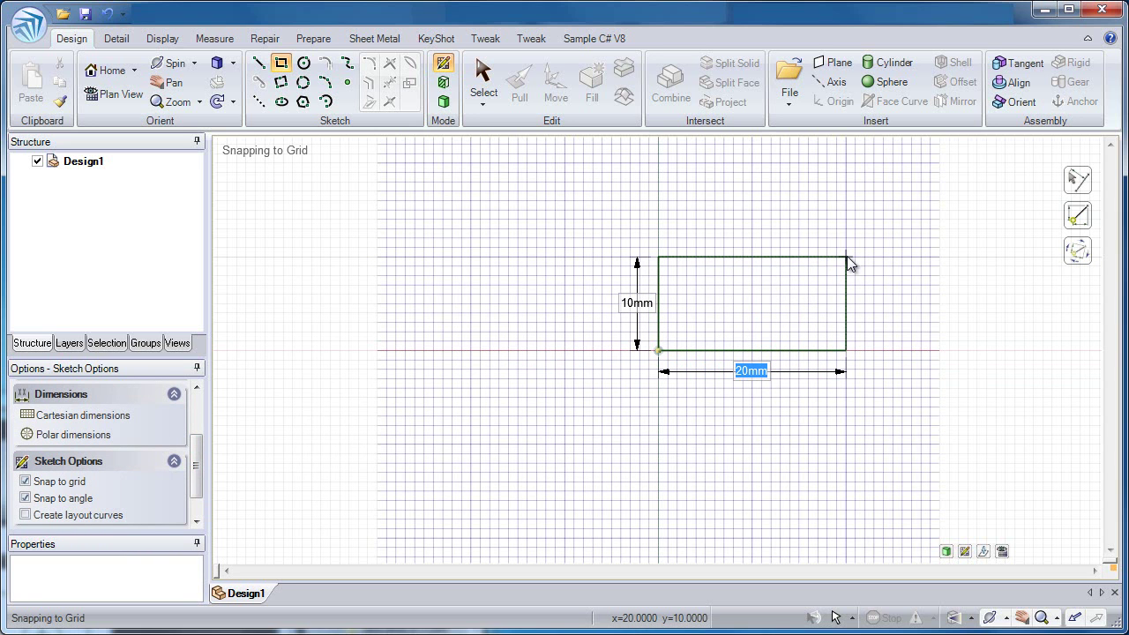
key(Tab)
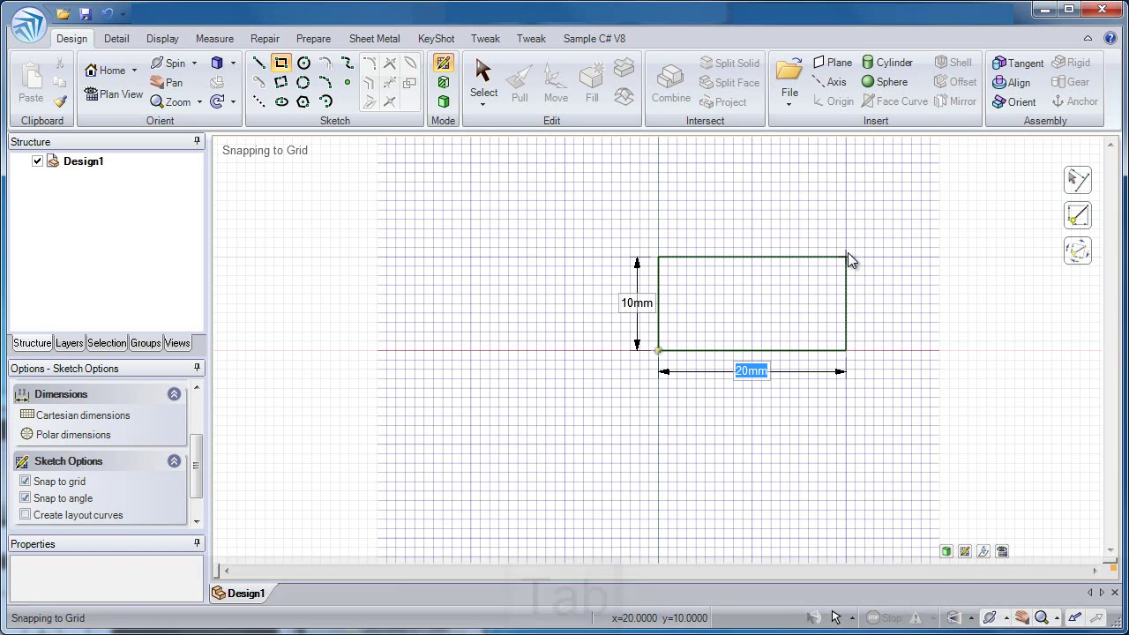
key(Tab)
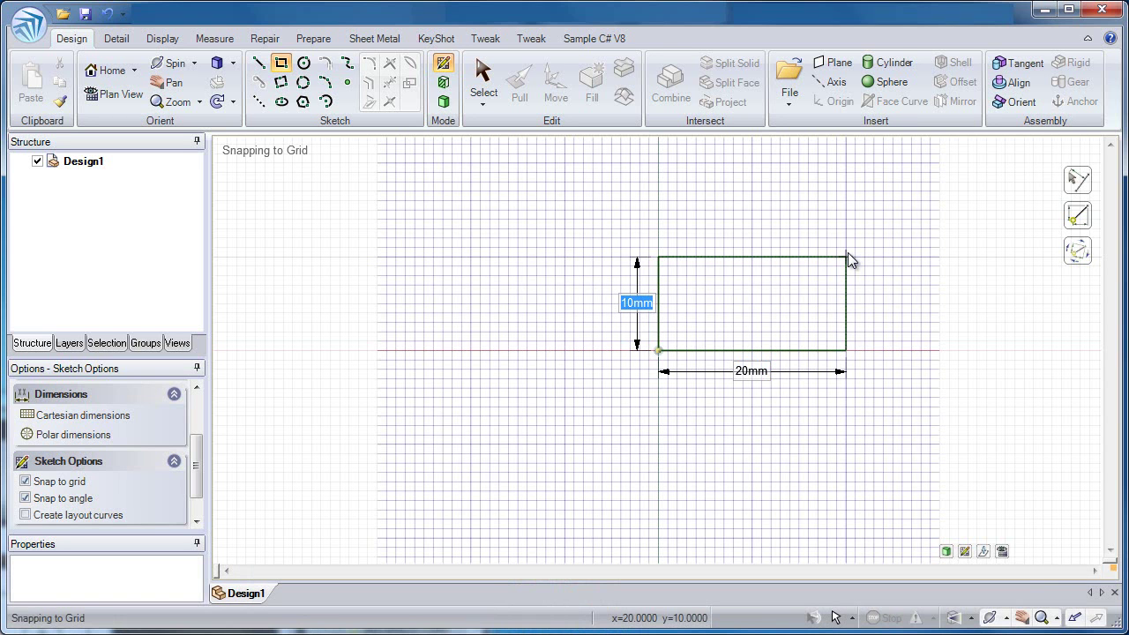
key(Tab)
Step: Finish the 20 × 10 mm rectangle, then draw a 10 × 15 mm rectangle from its bottom-right corner
click(847, 257)
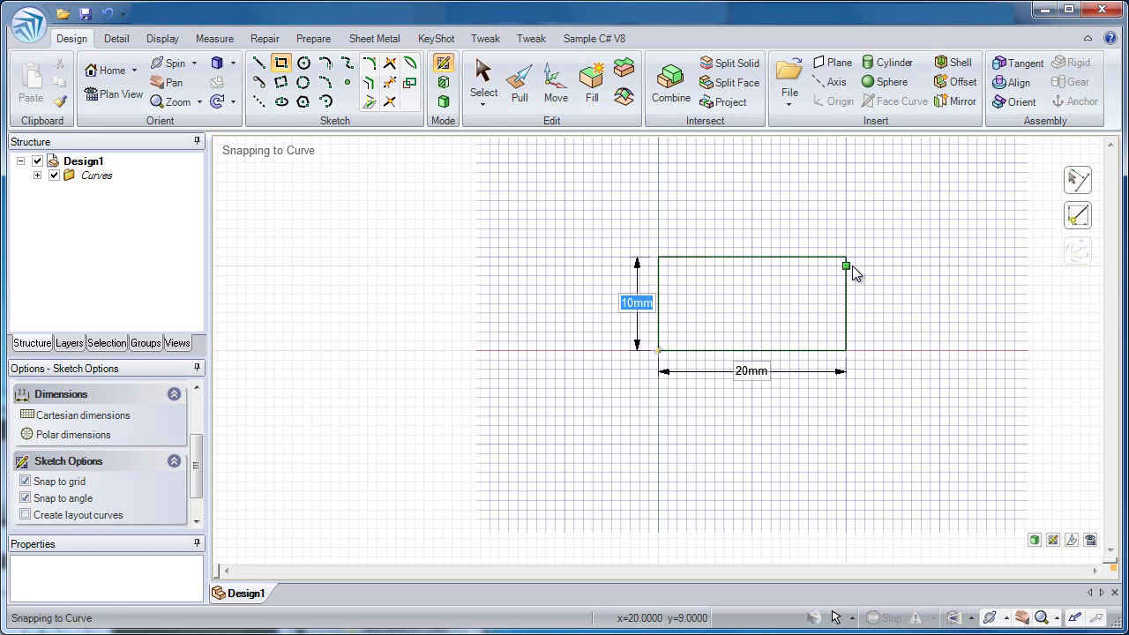
click(846, 351)
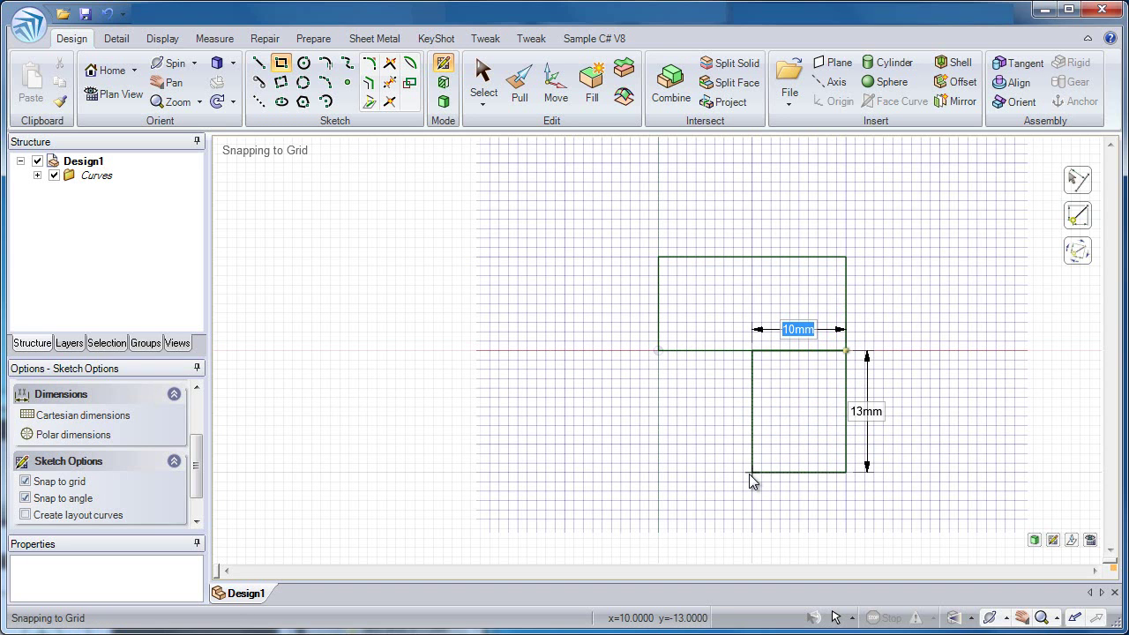
key(Tab)
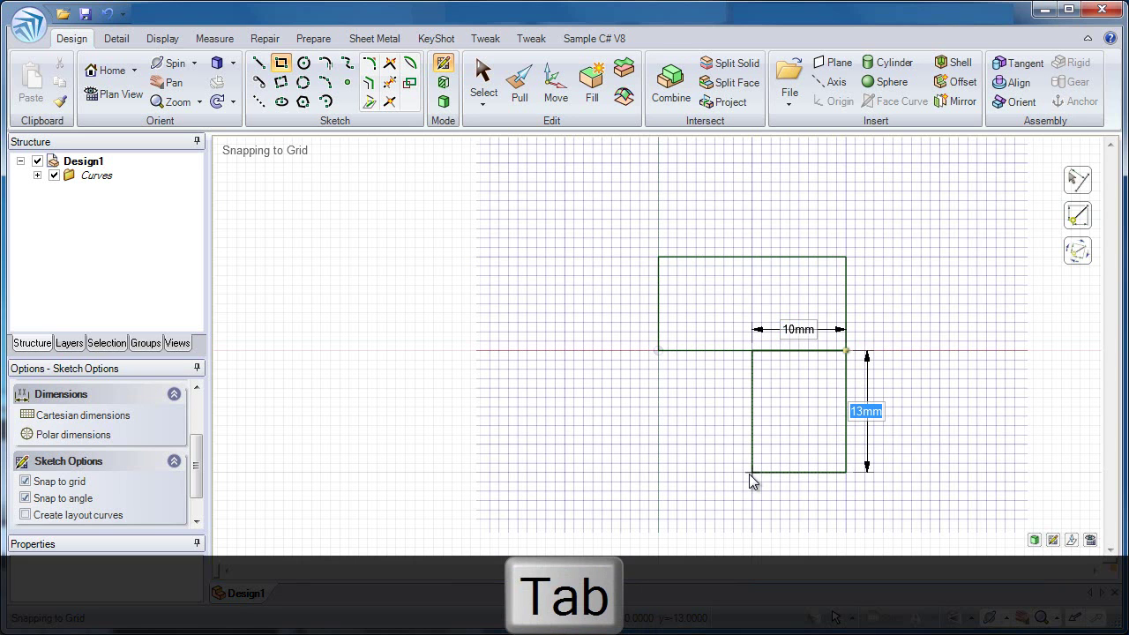
text(15)
key(Return)
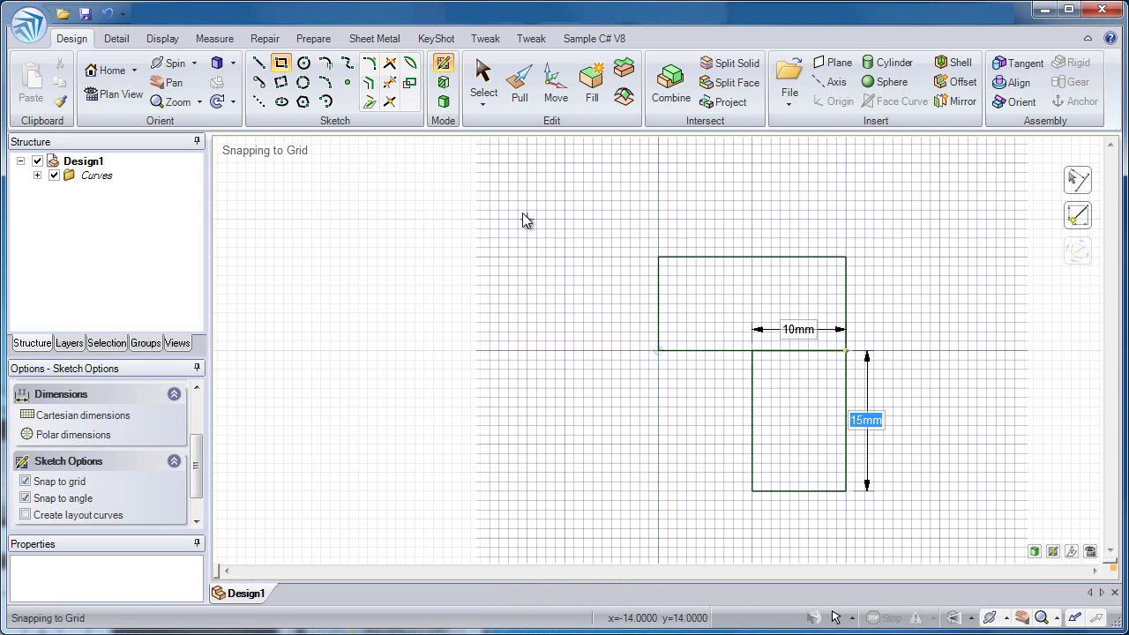
Step: Place a circle centre 15 mm left and 10 mm below the origin using horizontal/vertical offsets
click(304, 67)
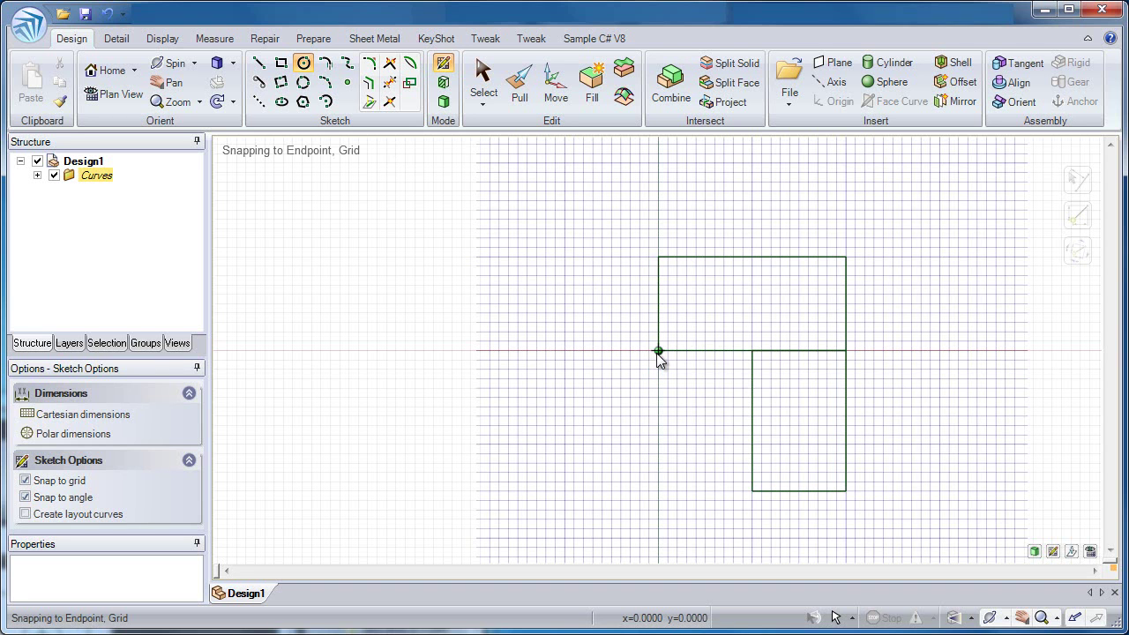
key(shift)
click(657, 351)
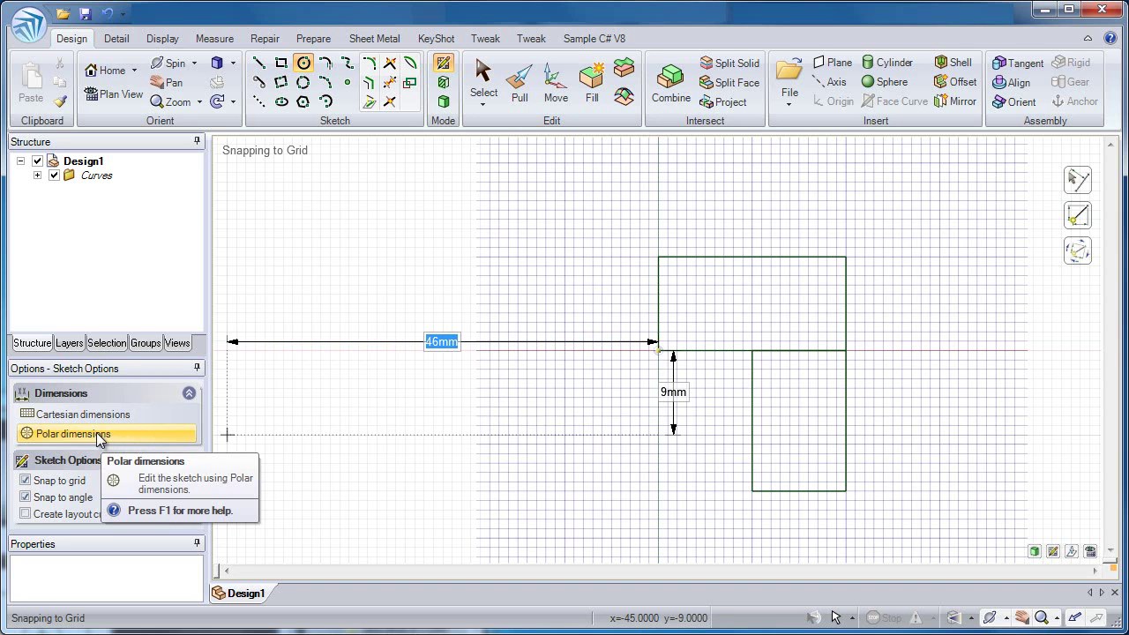
click(157, 433)
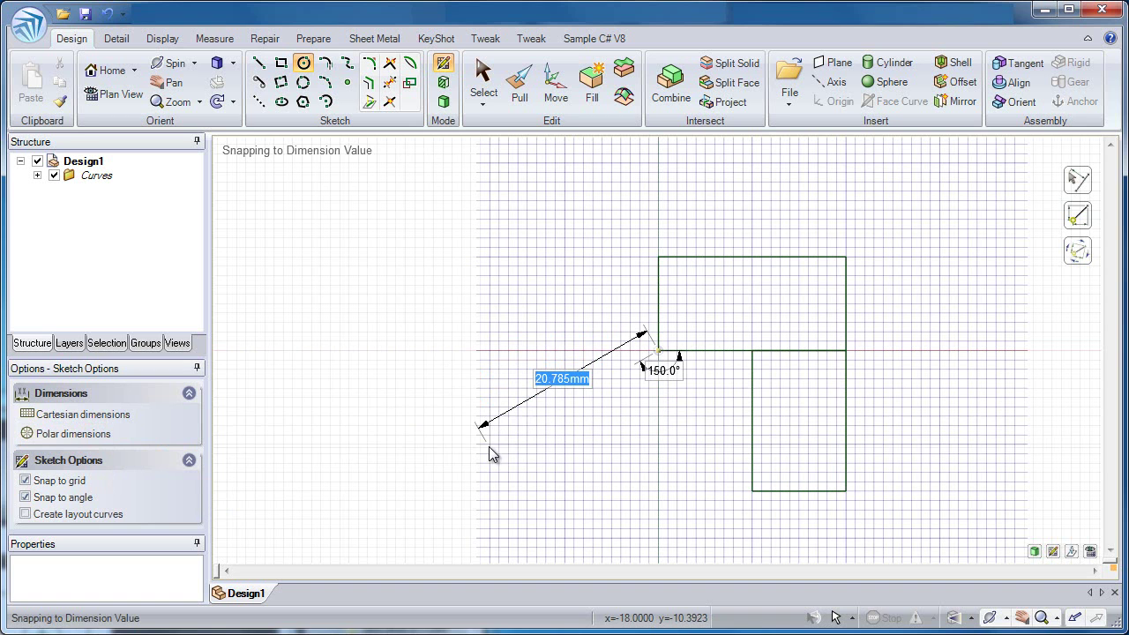
click(131, 415)
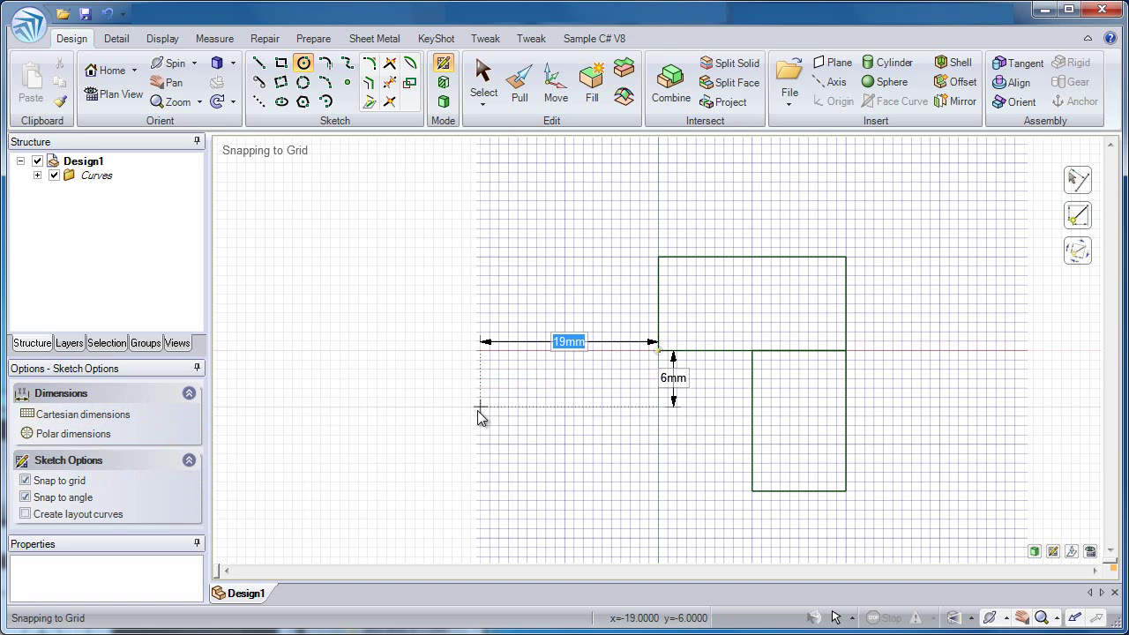
text(15)
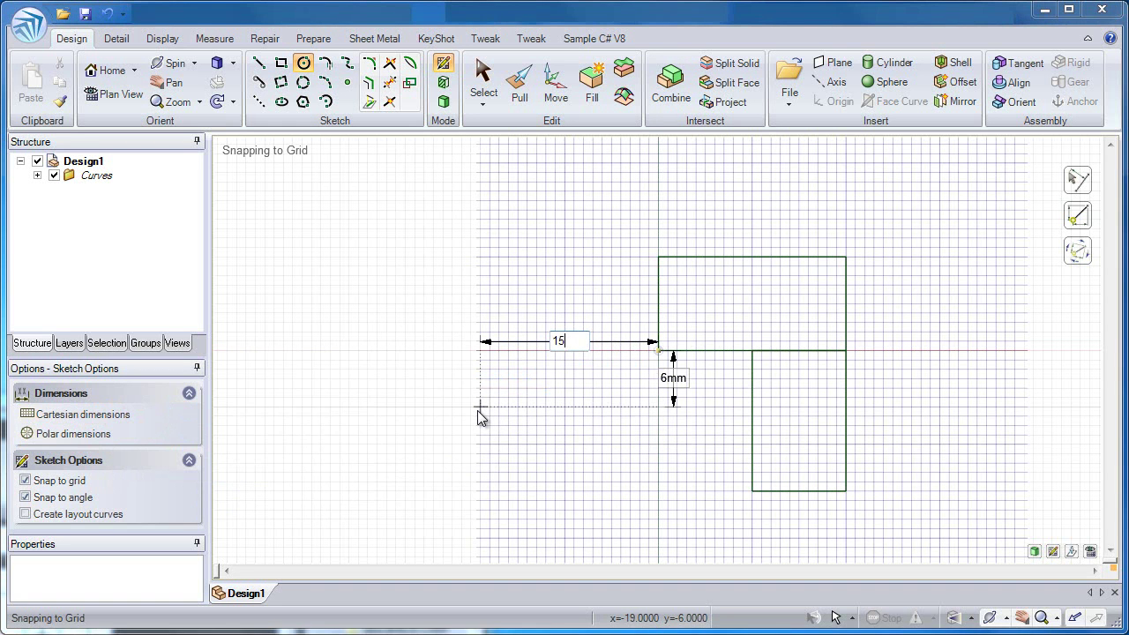
key(Tab)
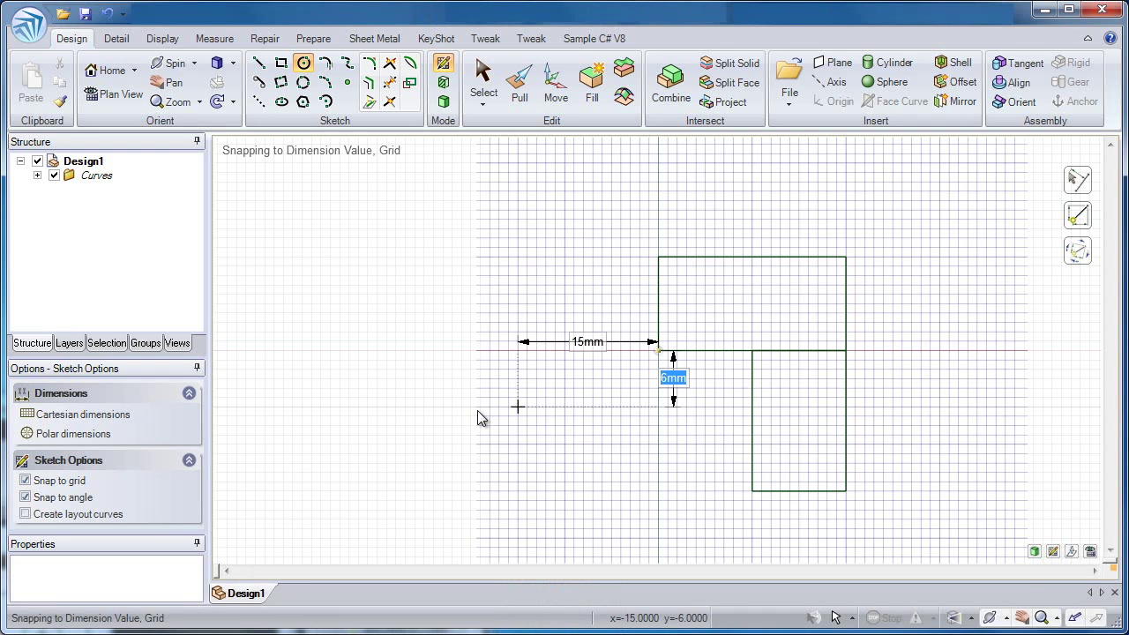
text(10)
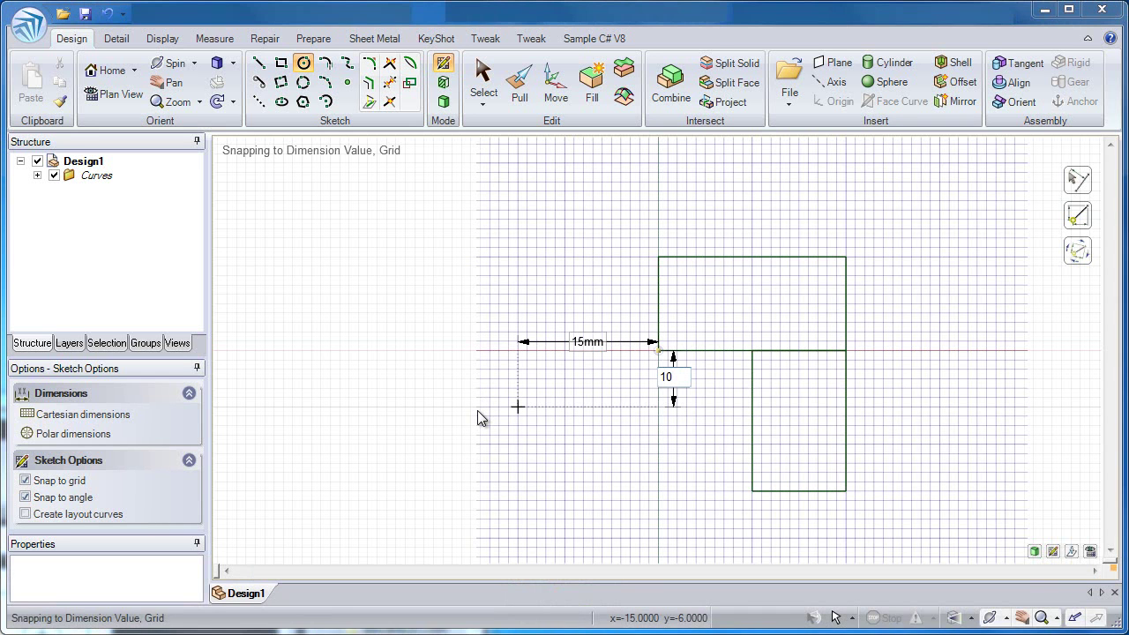
key(Return)
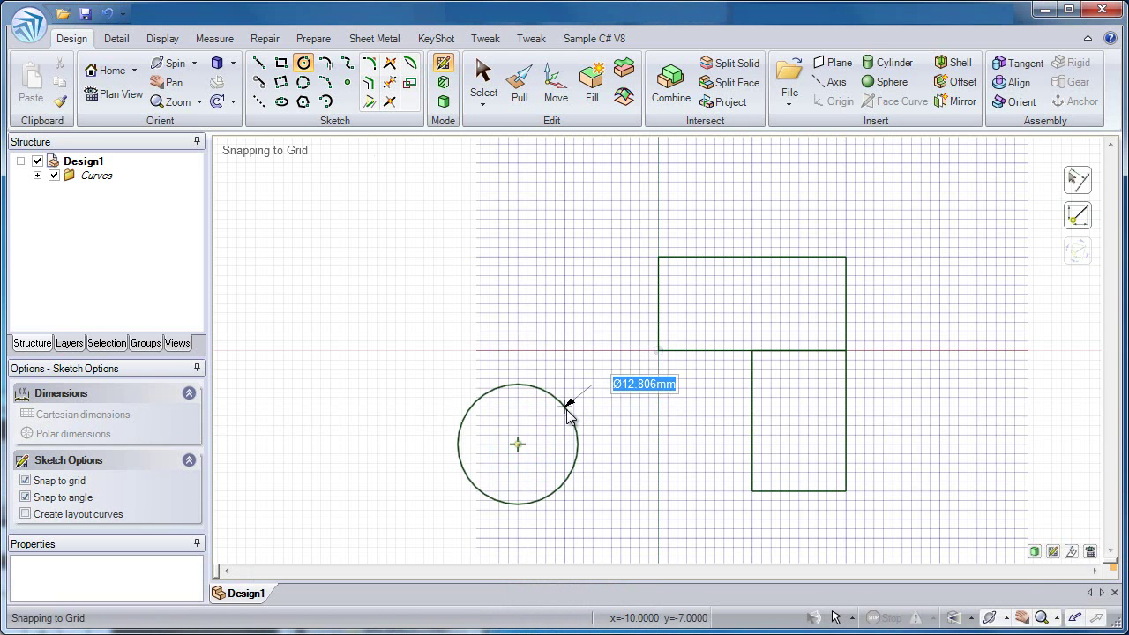
Step: Give the circle a 10 mm diameter and add a concentric 5 mm circle at its centre
text(10)
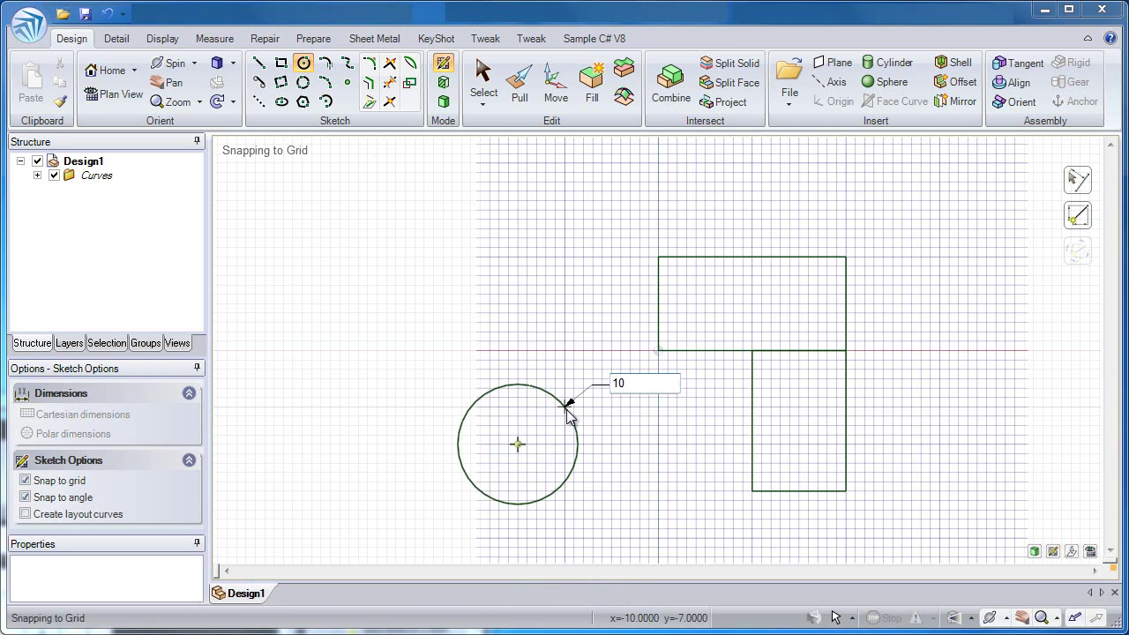
key(Return)
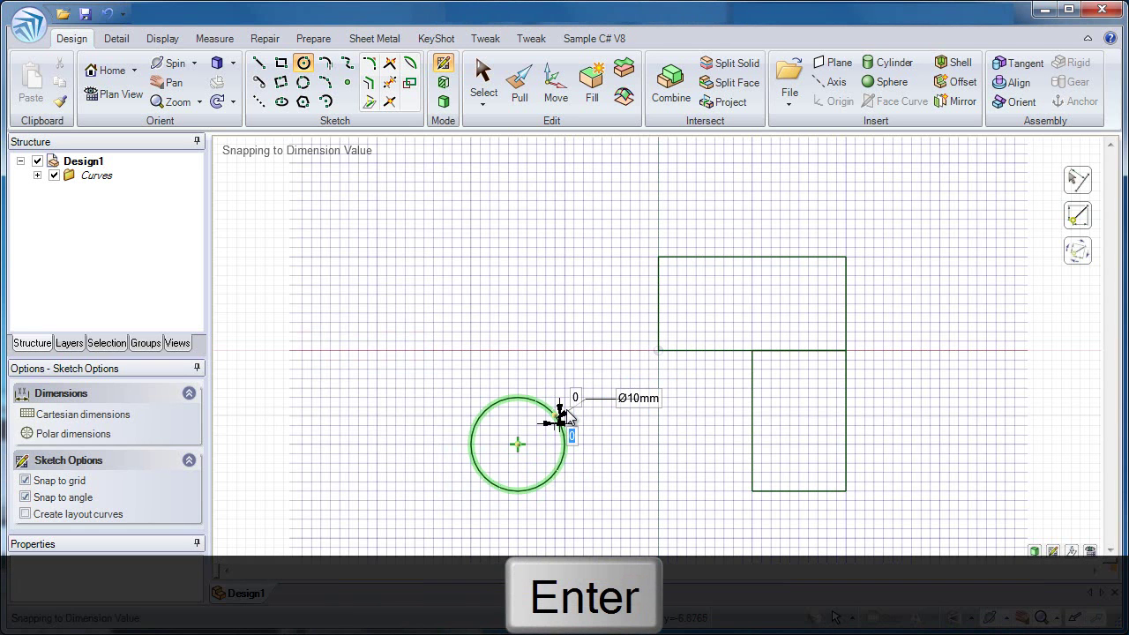
click(518, 445)
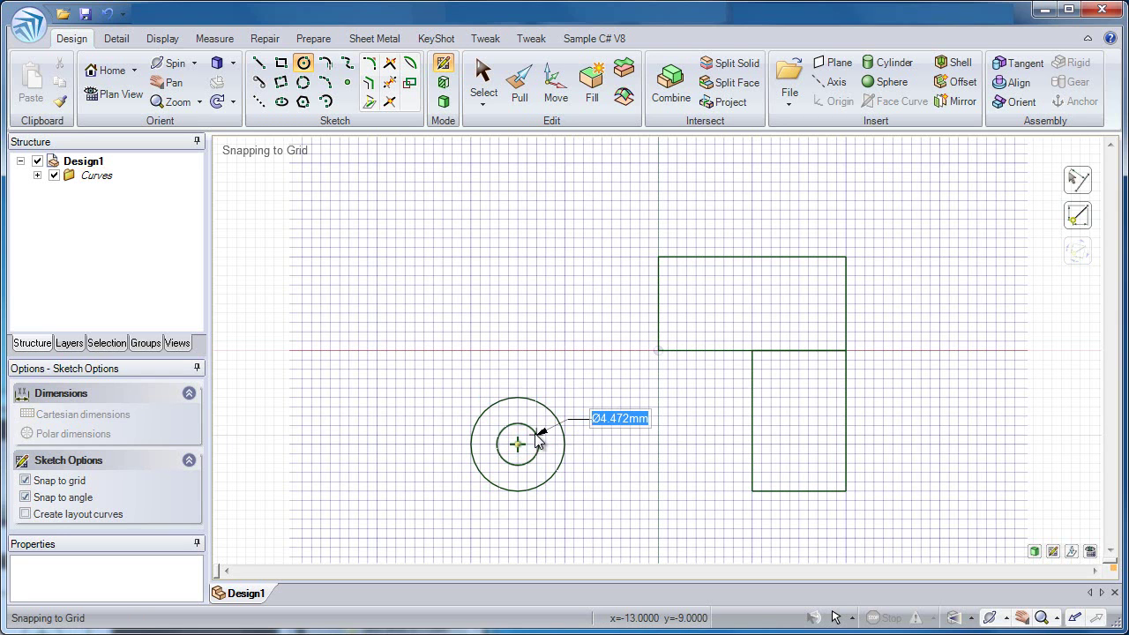
text(5)
key(Return)
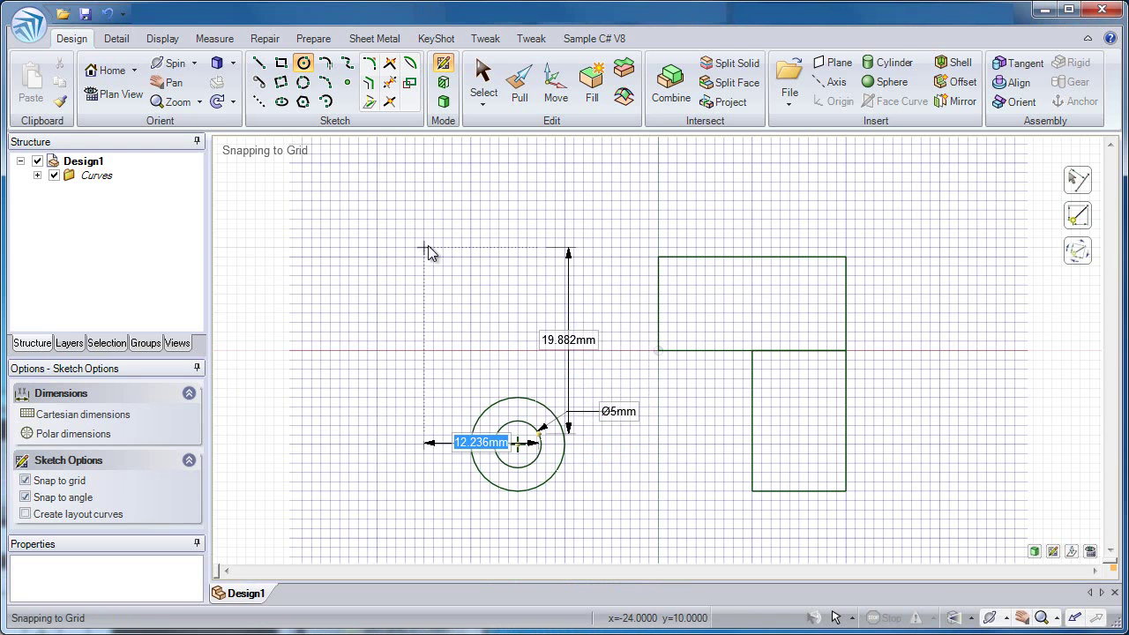
Step: Draw a line from the first rectangle's top-left corner to a tangent point on the 10 mm circle
click(259, 65)
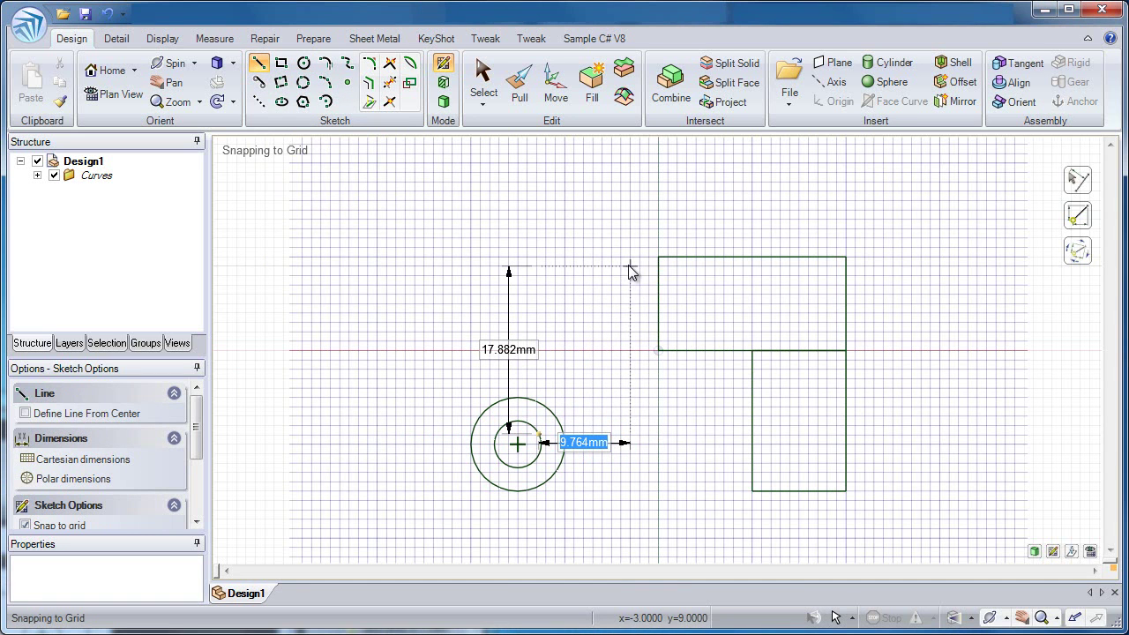
click(659, 259)
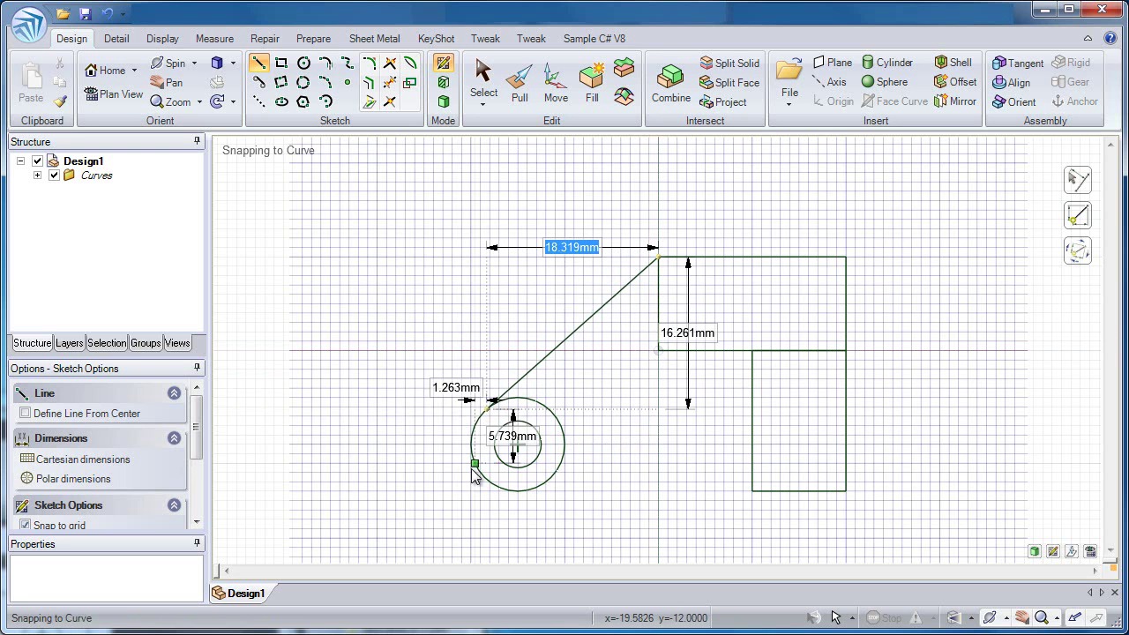
click(543, 487)
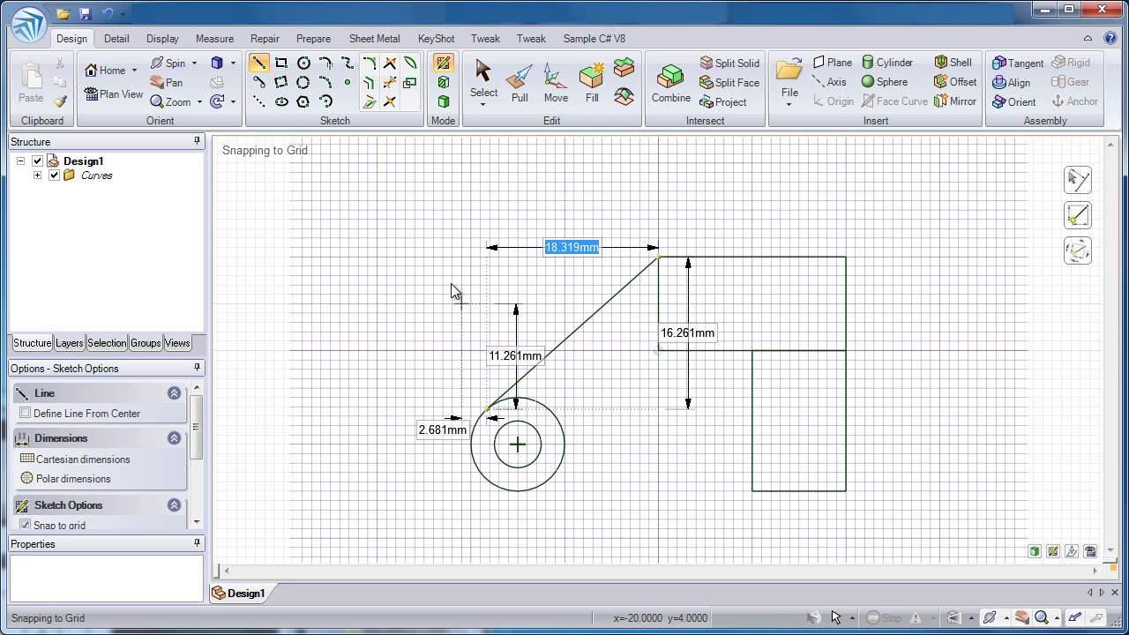
Step: Draw a tangent line from the outer circle's lower side to the second rectangle's top-left corner
click(260, 82)
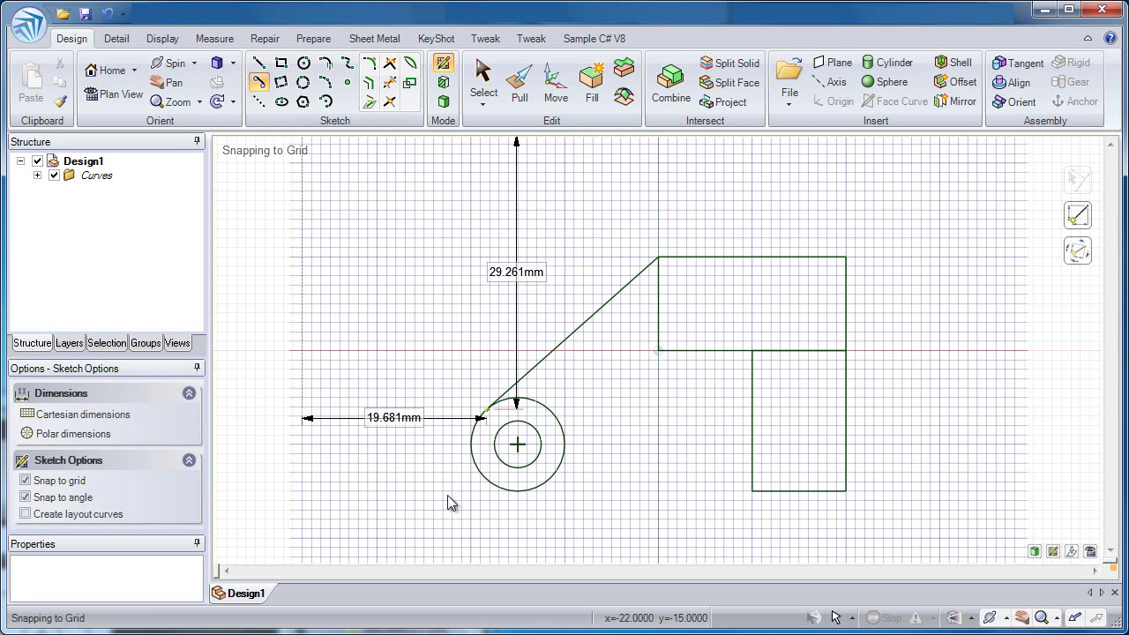
click(500, 491)
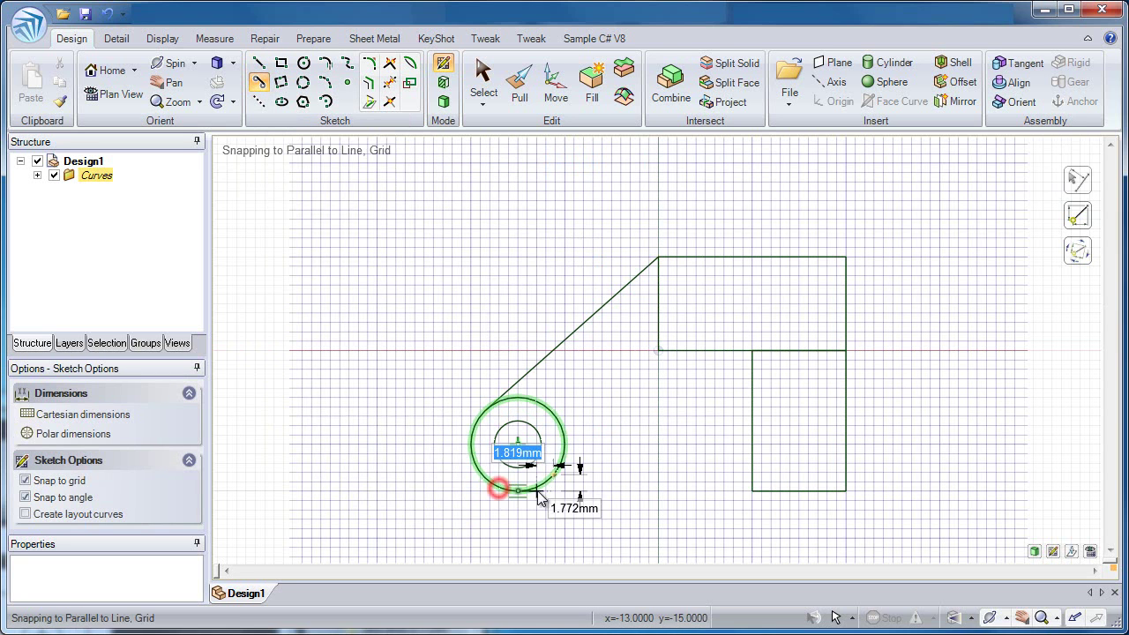
click(751, 351)
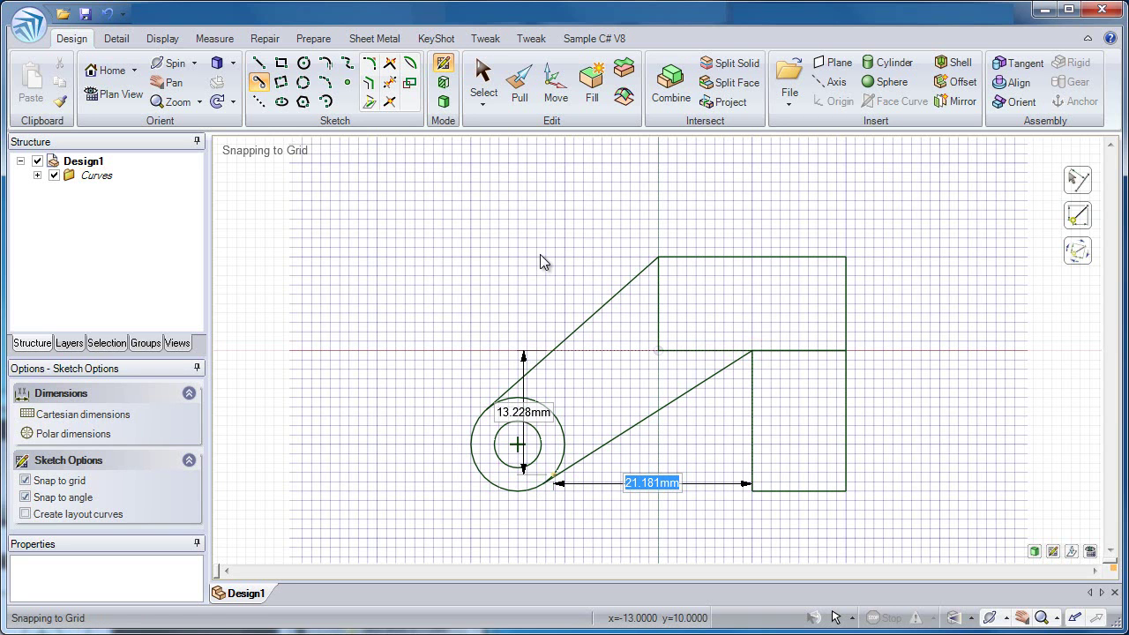
Step: Place an 8-sided polygon, 7.371 mm across, centred on the lower tangent line
click(303, 102)
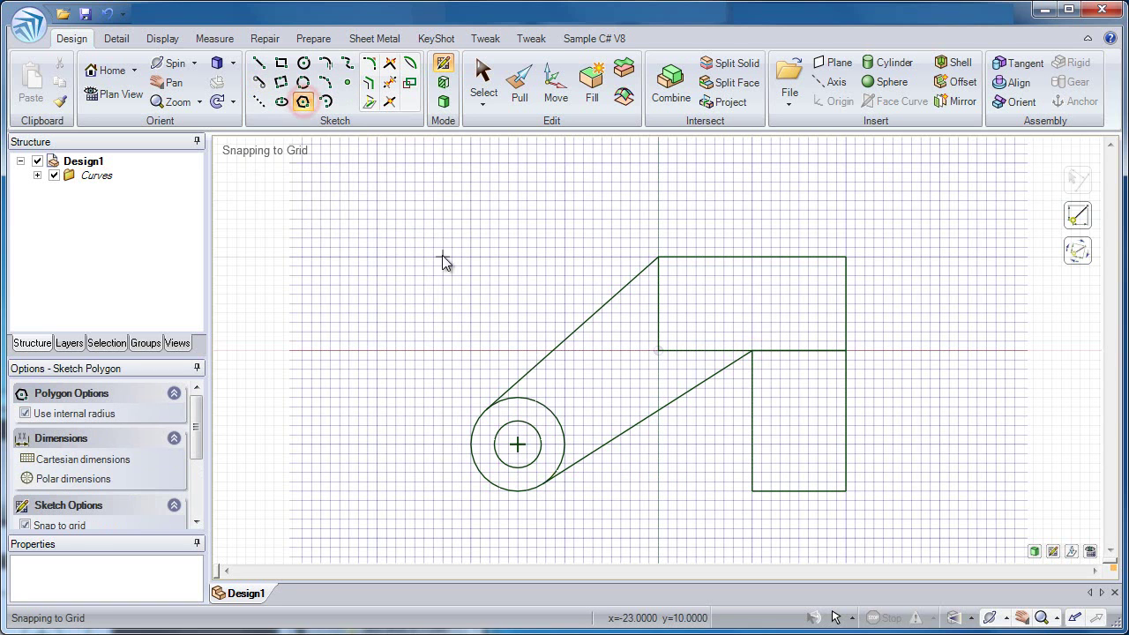
click(647, 418)
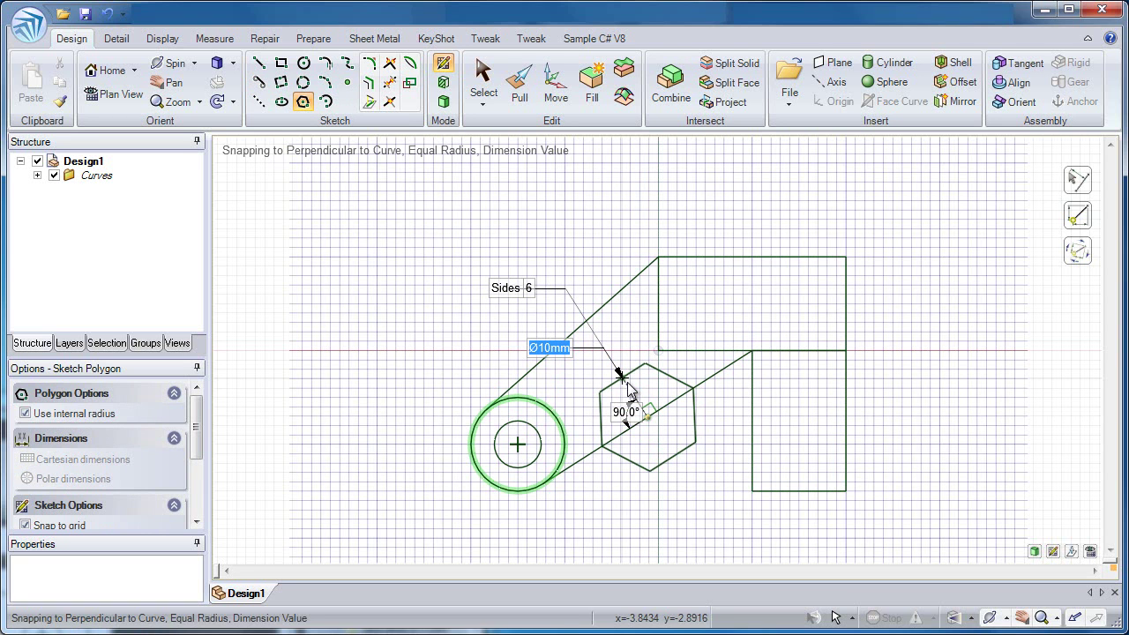
key(Tab)
key(Tab)
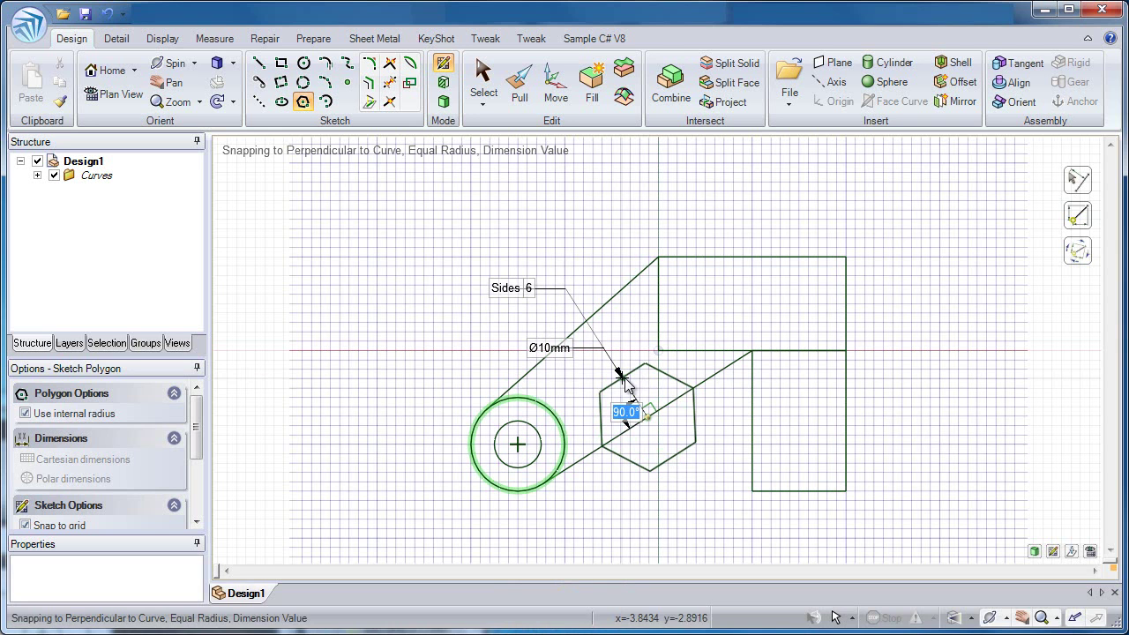
key(Tab)
text(8)
key(Tab)
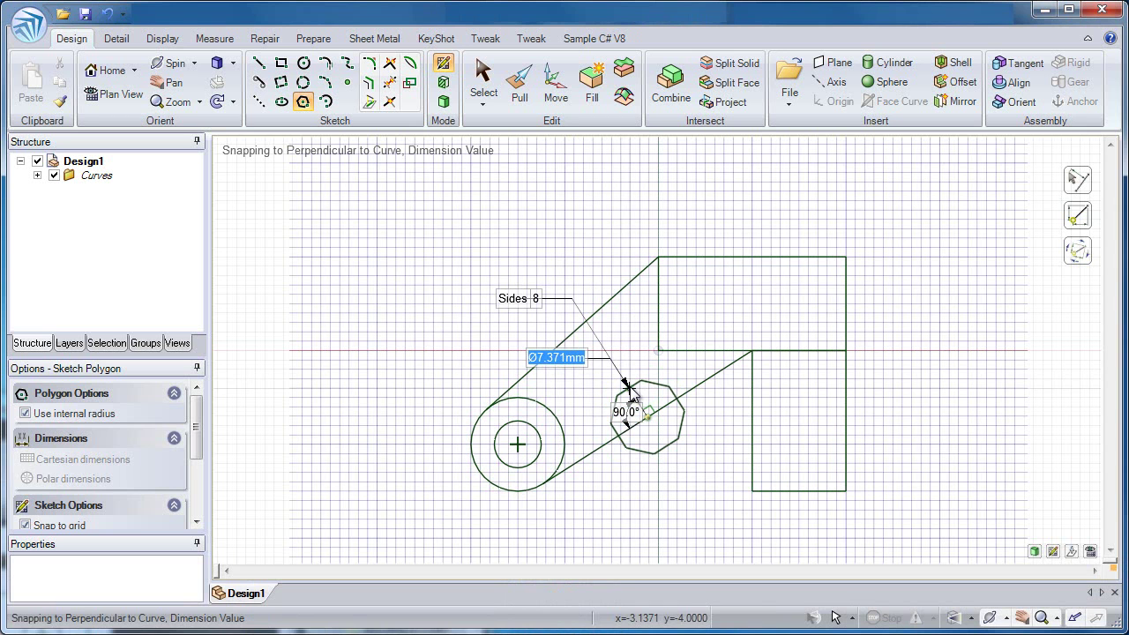
click(648, 412)
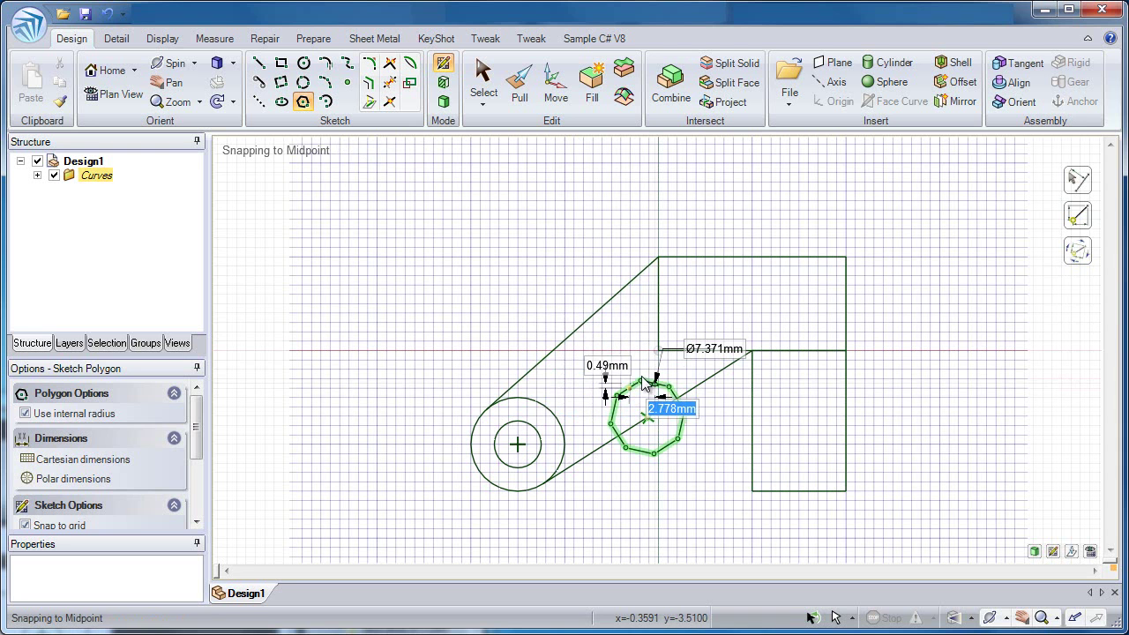
Step: Explode the selected octagon into separate edges, testing one edge's separation and cancelling the move
click(488, 92)
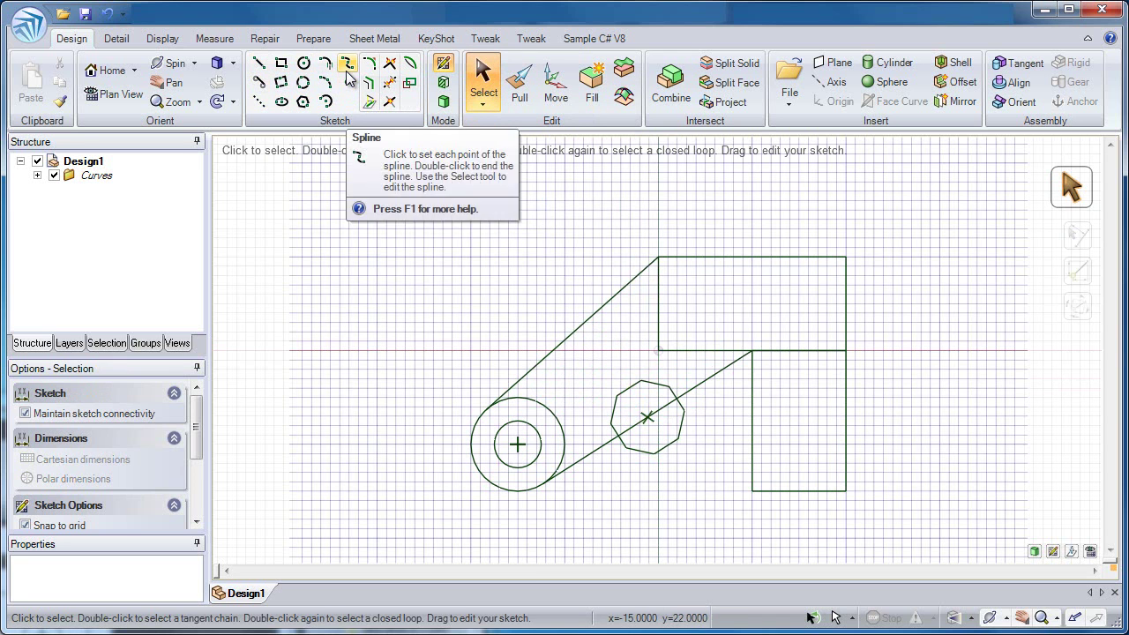
click(640, 451)
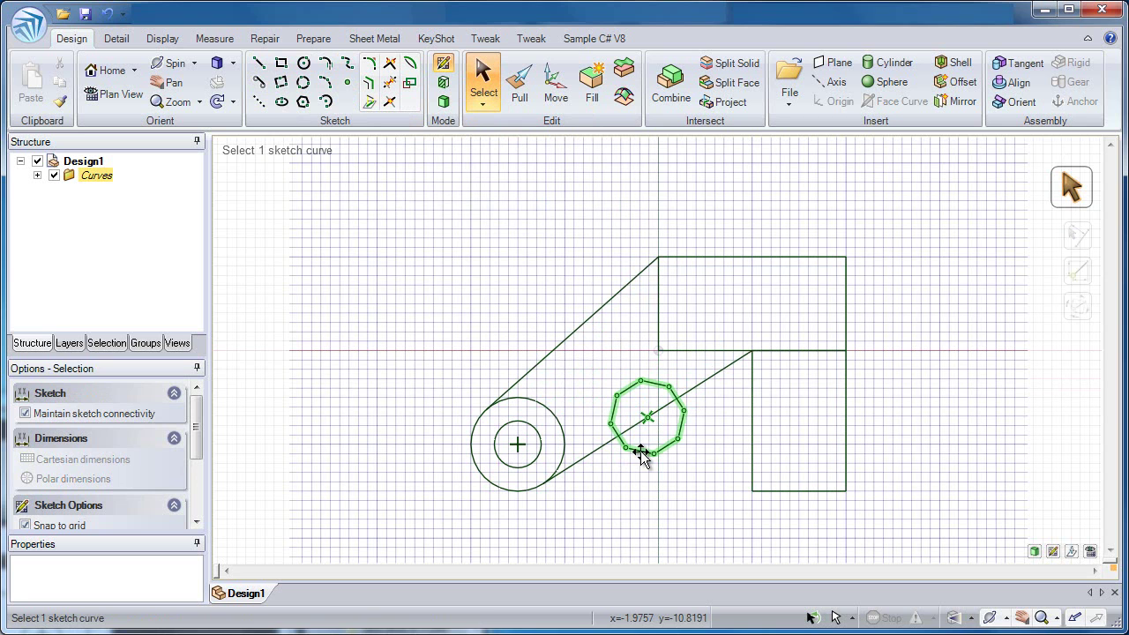
mouse_move(641, 450)
mouse_down()
mouse_move(655, 469)
mouse_move(647, 456)
mouse_up()
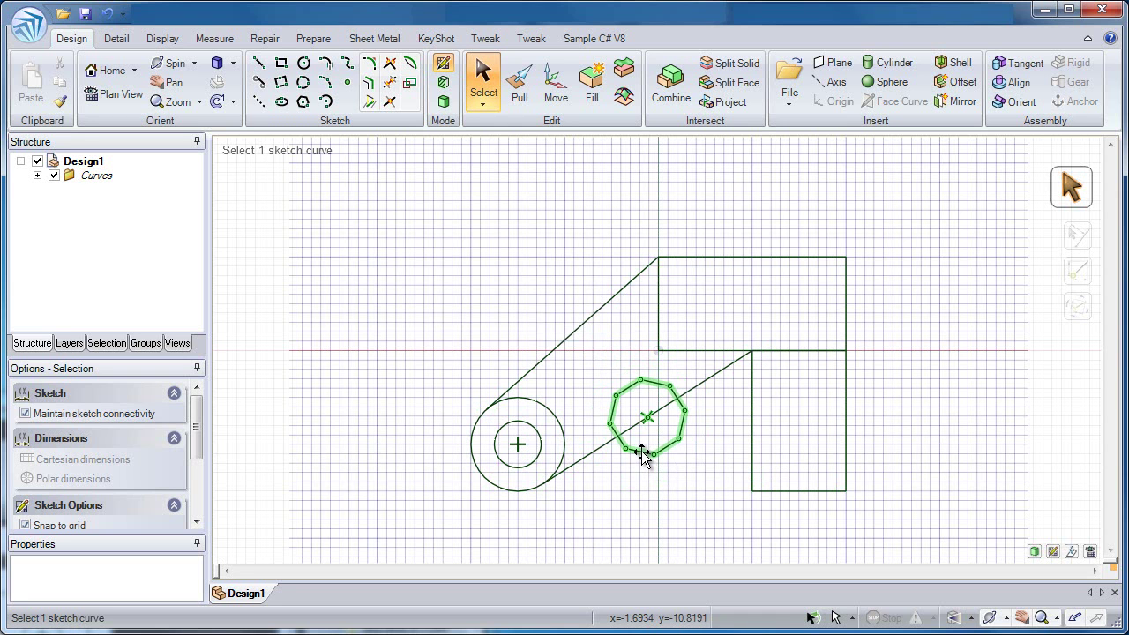
right_click(641, 453)
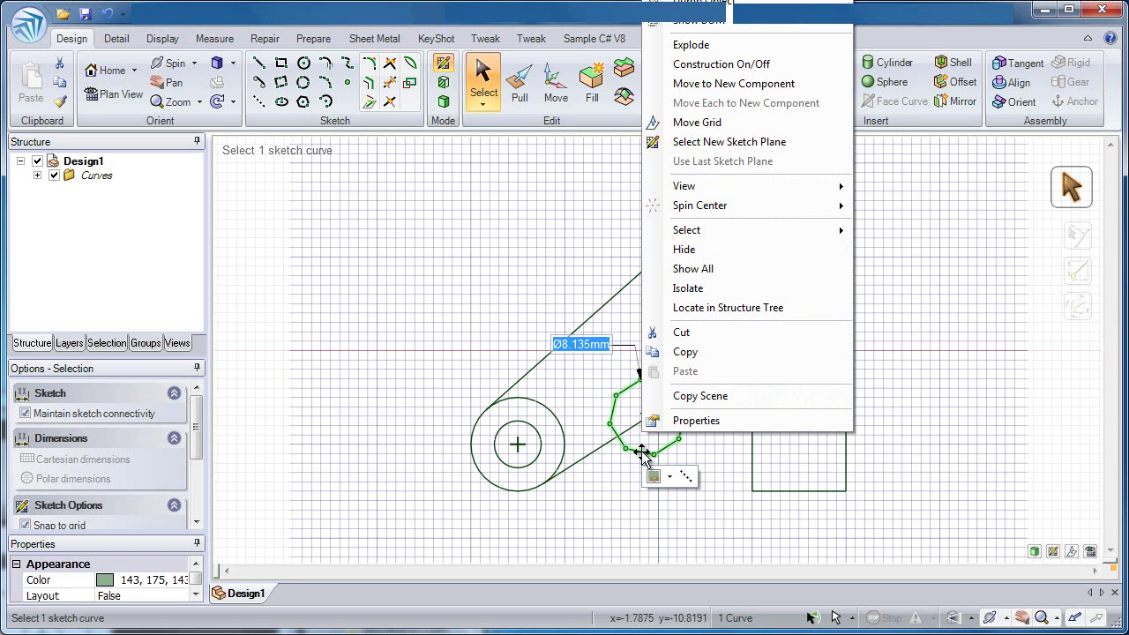
click(701, 44)
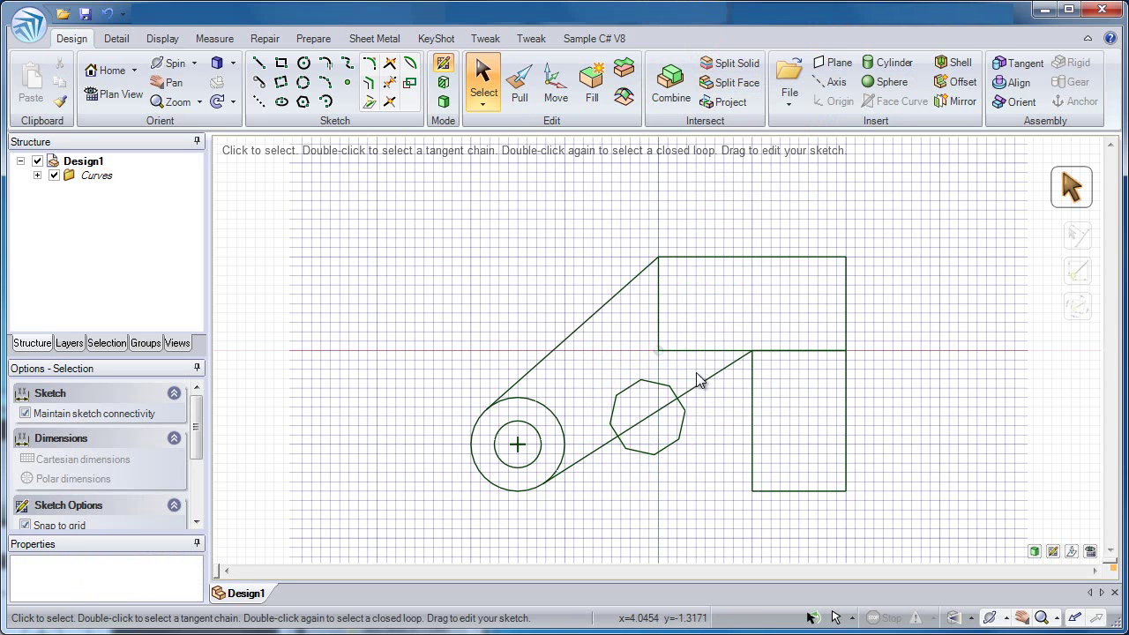
mouse_move(637, 453)
mouse_down()
mouse_move(651, 427)
mouse_move(650, 460)
mouse_move(661, 449)
mouse_move(656, 417)
mouse_move(653, 455)
mouse_up()
key(Escape)
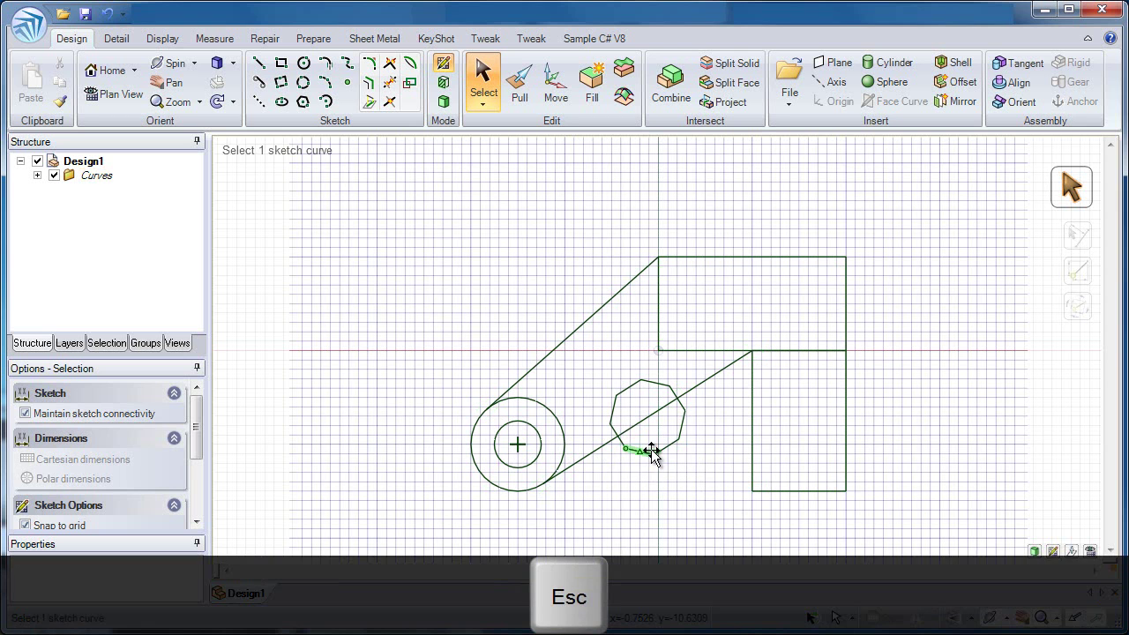
click(653, 455)
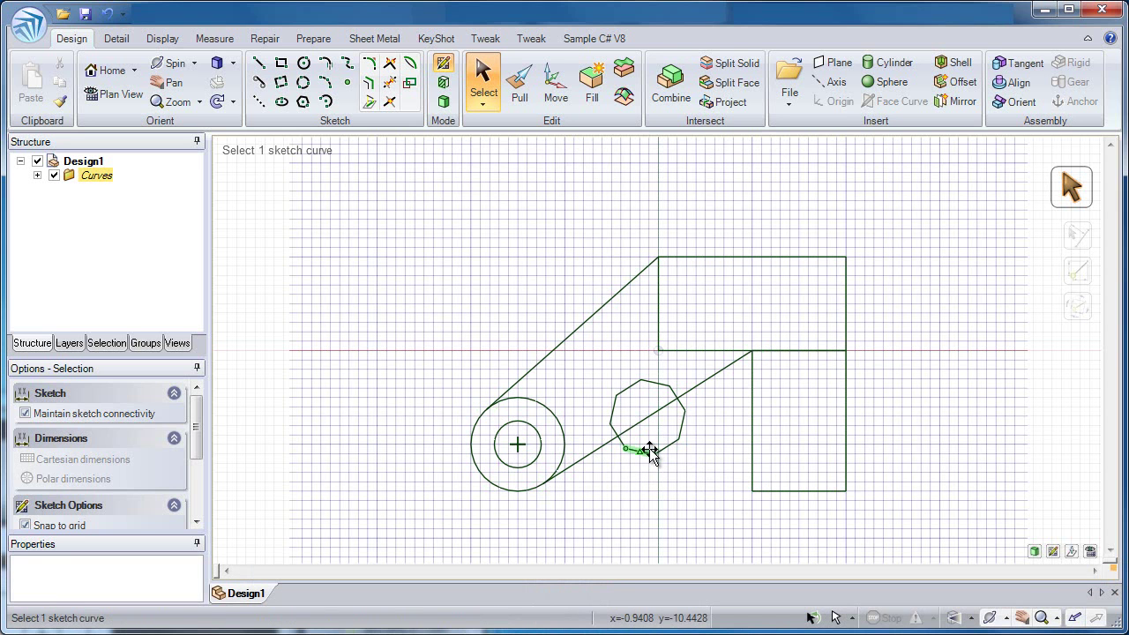
click(665, 526)
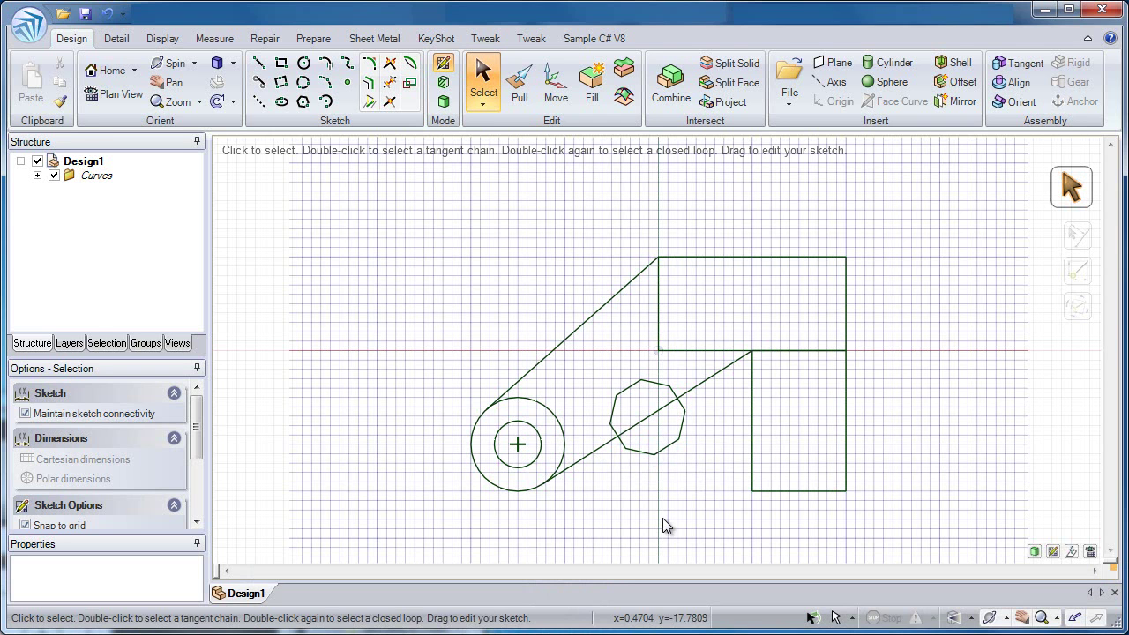
Step: Cap the upper rectangle's right end with a tangent semicircular arc from the top edge
click(326, 66)
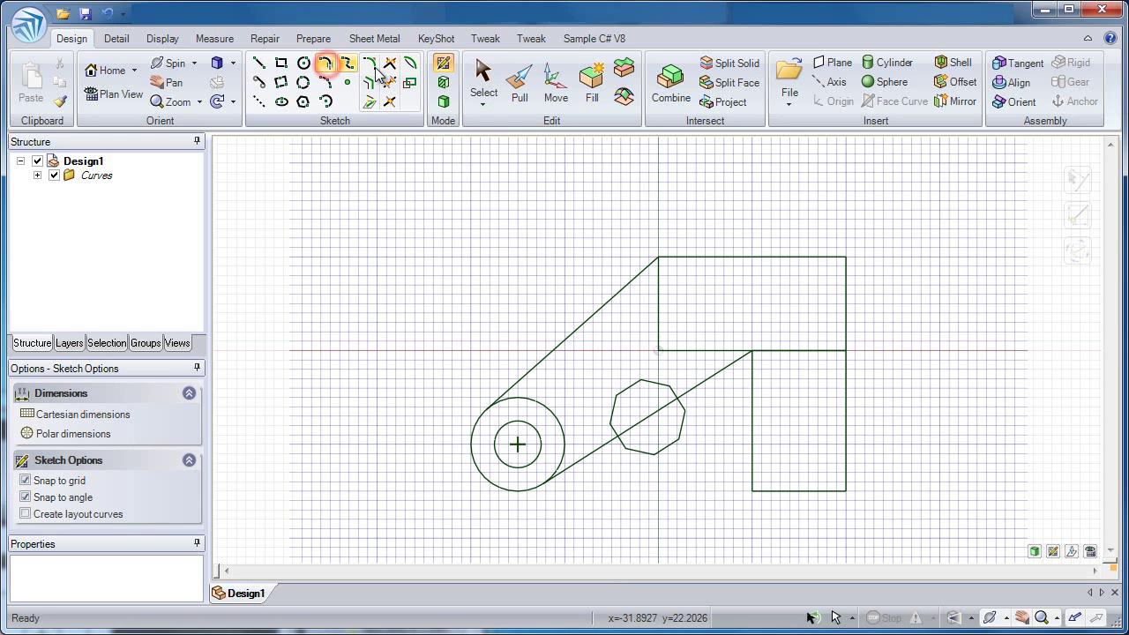
click(847, 258)
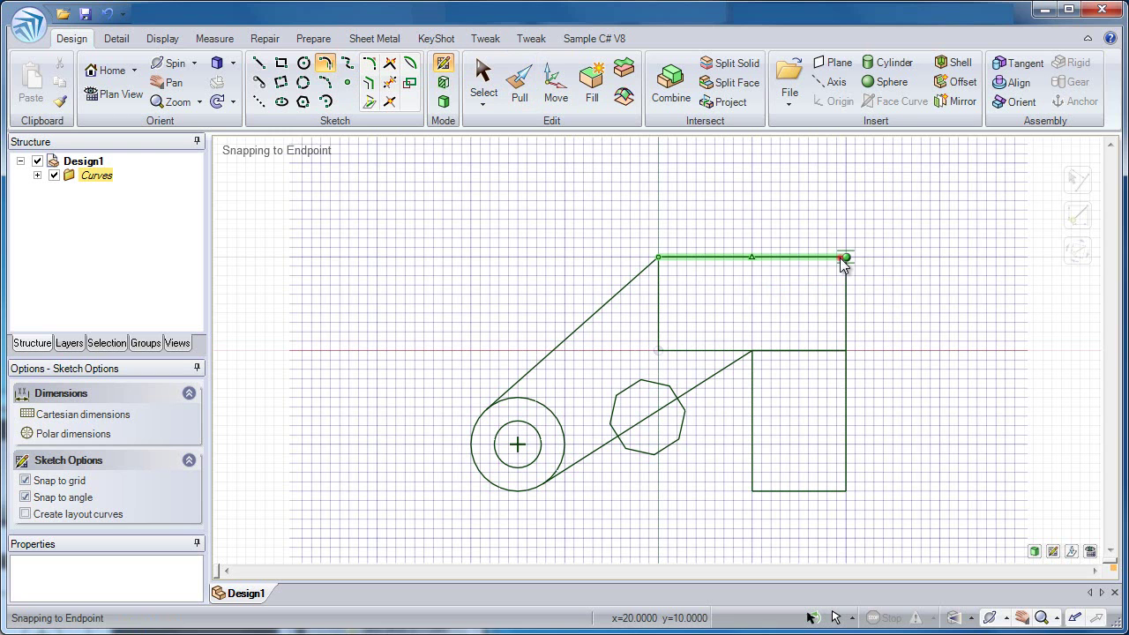
click(842, 258)
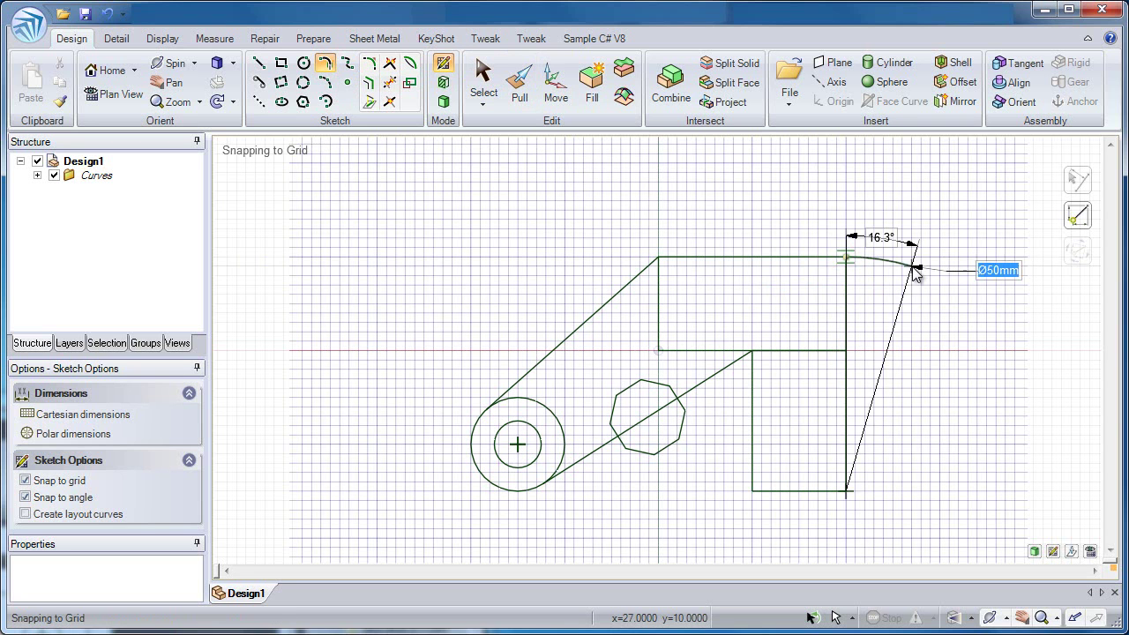
click(845, 351)
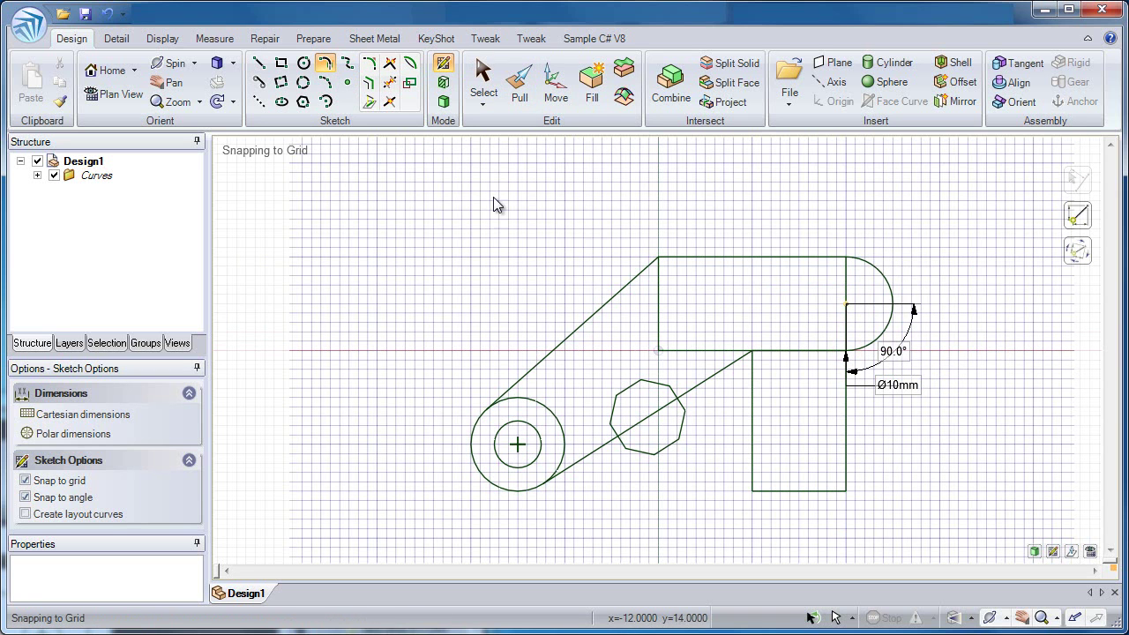
Step: Add a small 90° R3.889 mm three-point arc on the lower rectangle's right edge
click(326, 84)
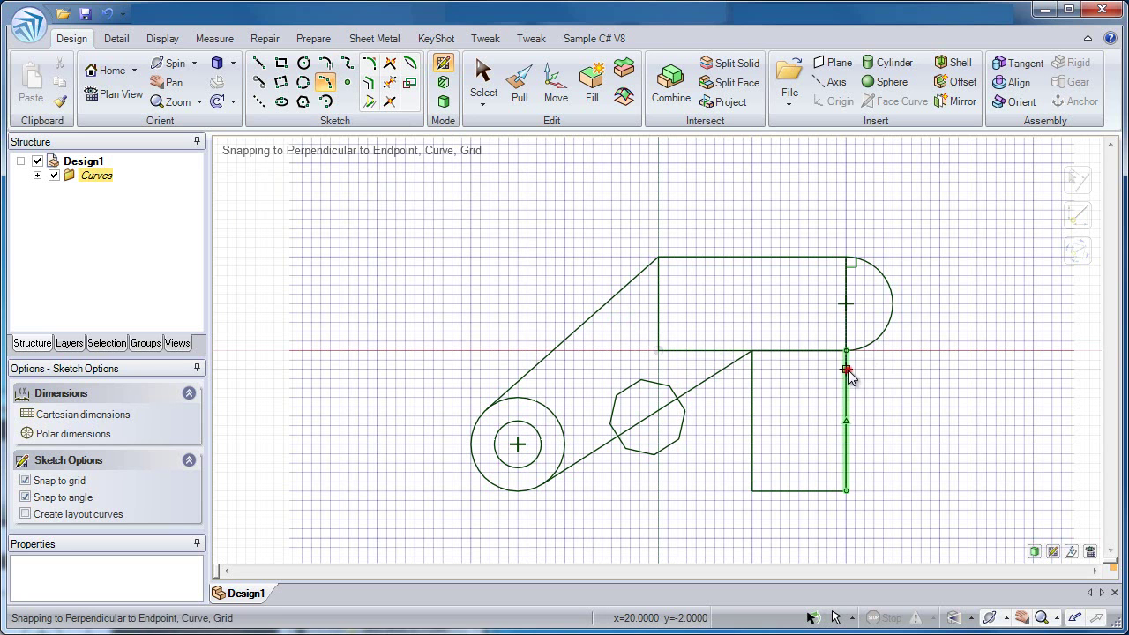
click(846, 422)
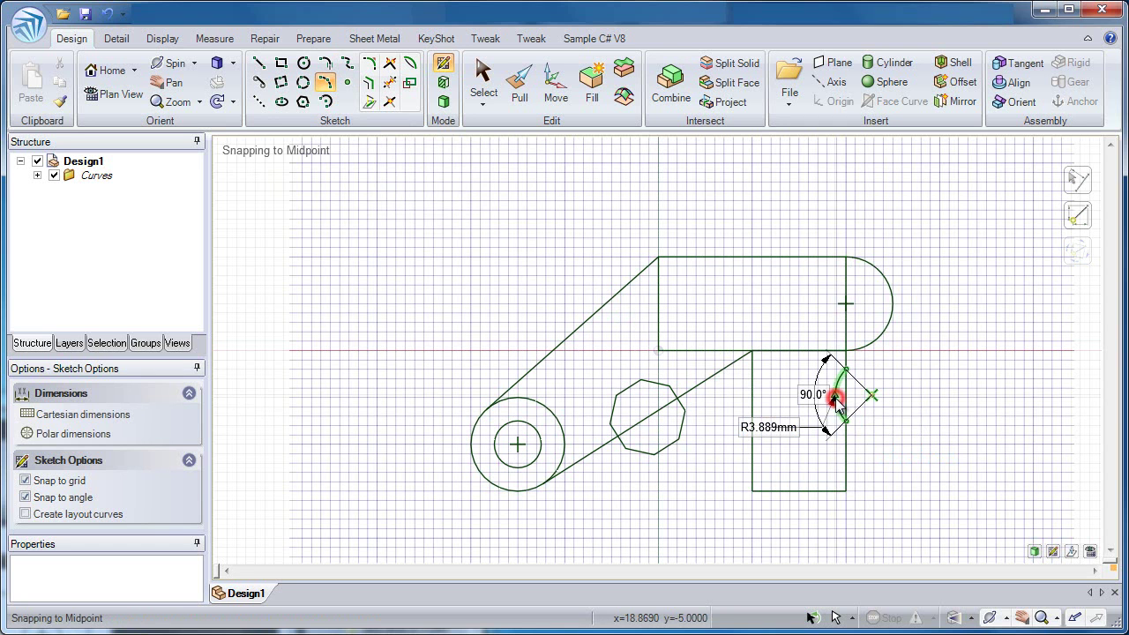
click(834, 399)
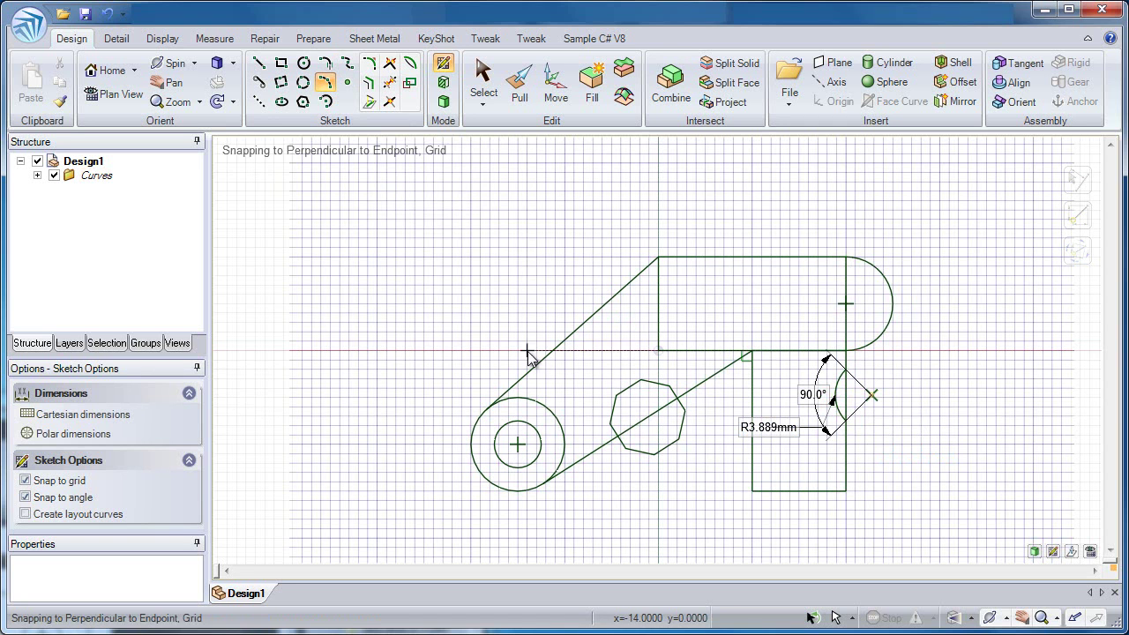
Step: Fillet the slanted upper line into the top edge with an R15.798 mm rounded corner
click(368, 63)
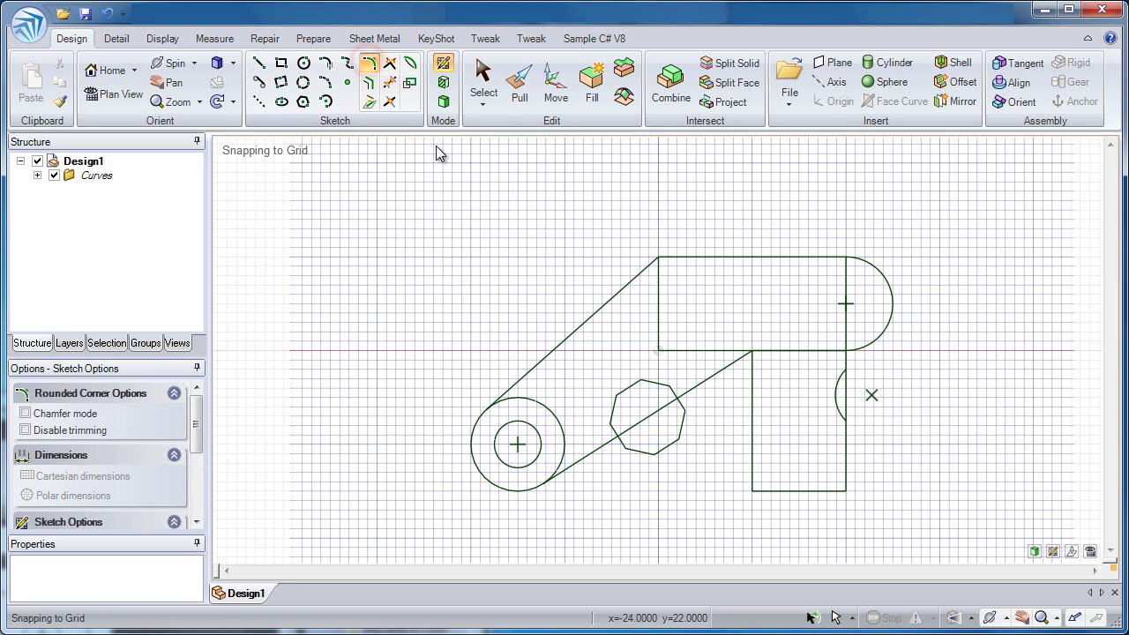
click(597, 310)
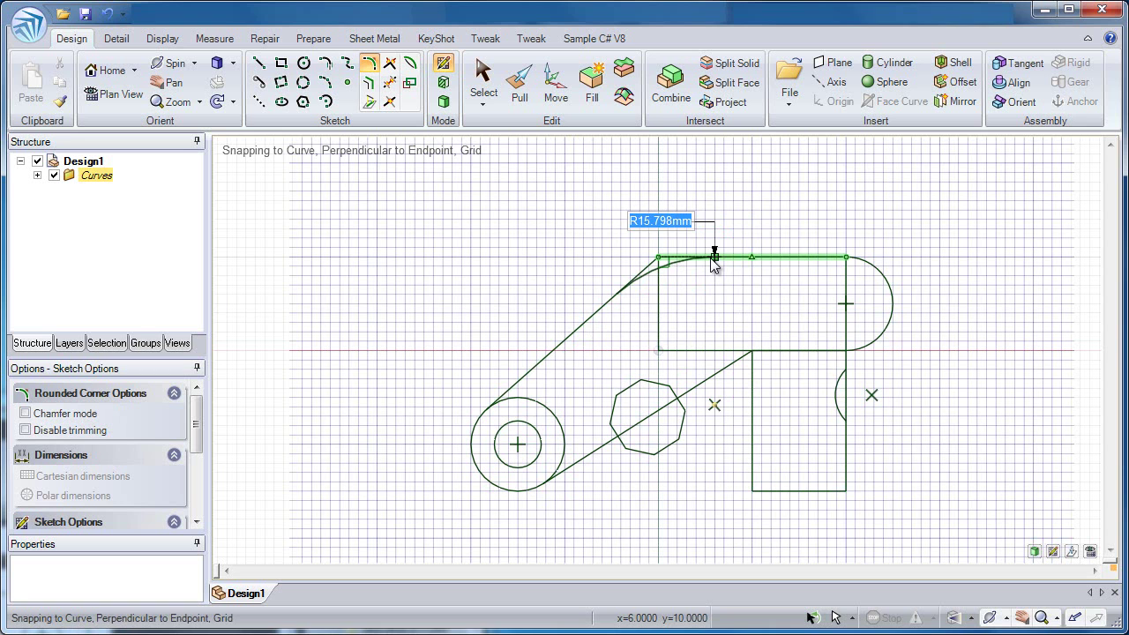
click(712, 259)
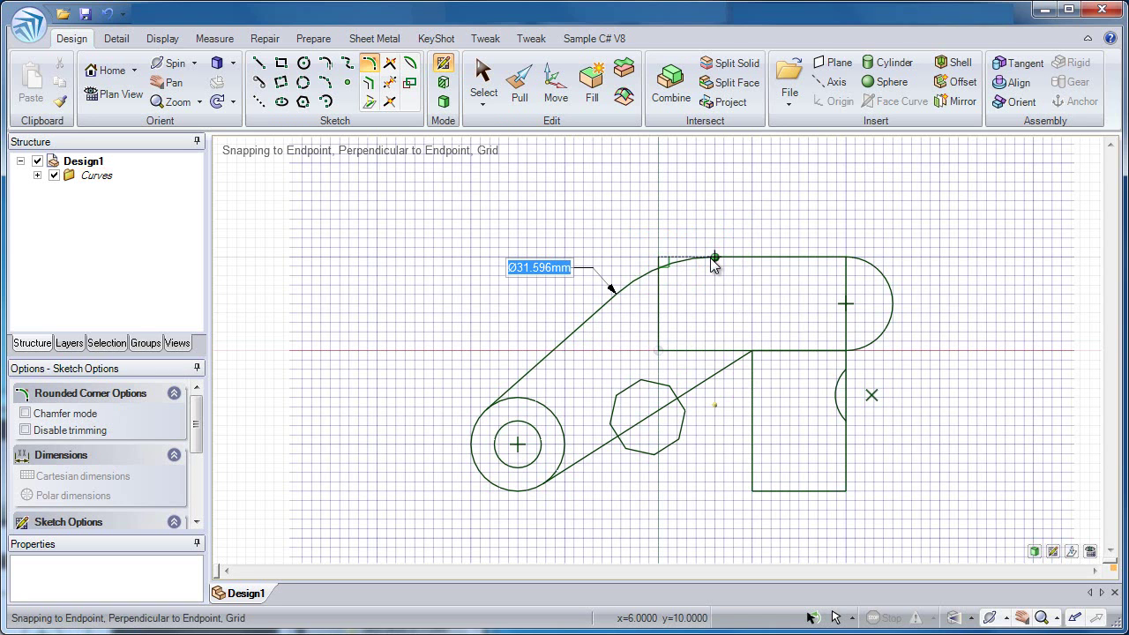
Step: Trim away the five octagon edges below the diagonal line and the straight segment inside the right arc
click(394, 85)
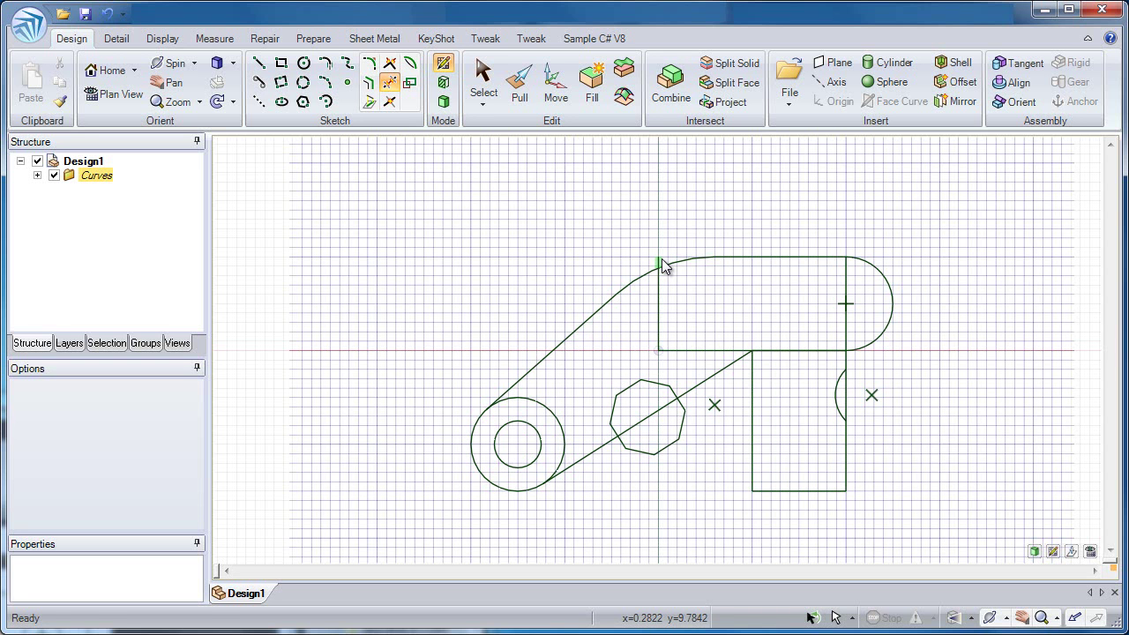
scroll(662, 259, up, 3)
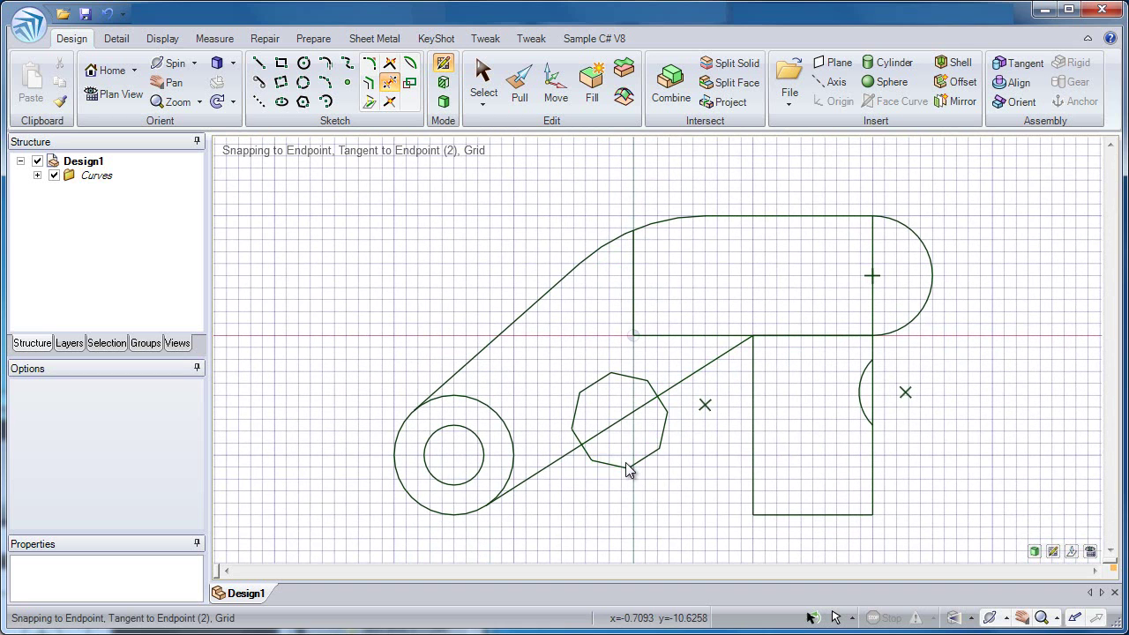
click(585, 454)
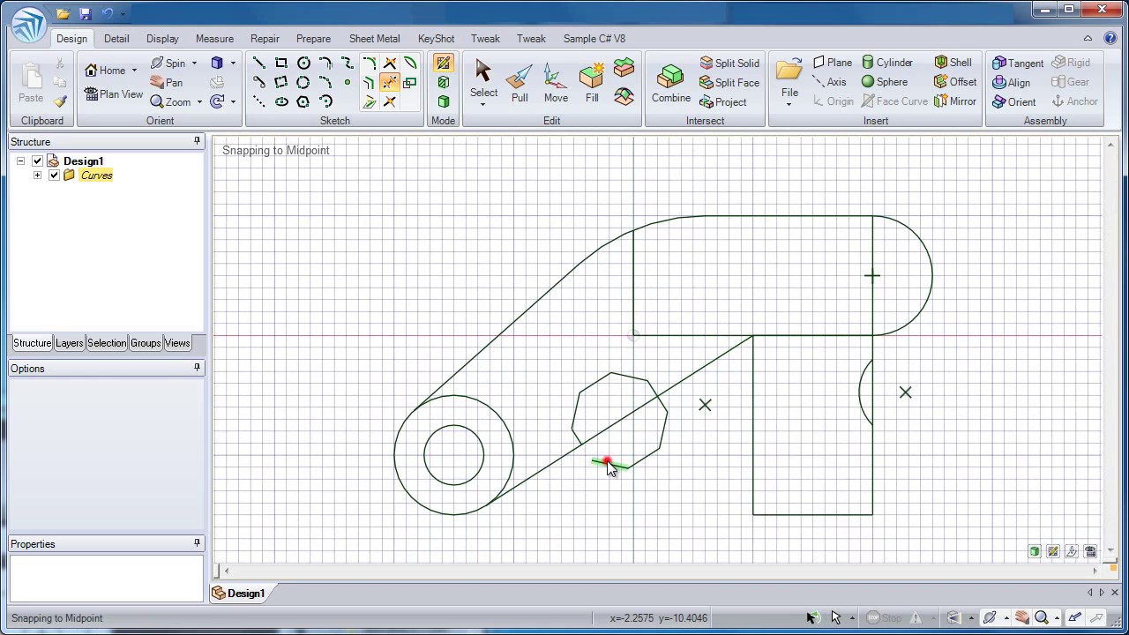
click(606, 461)
click(636, 460)
click(662, 443)
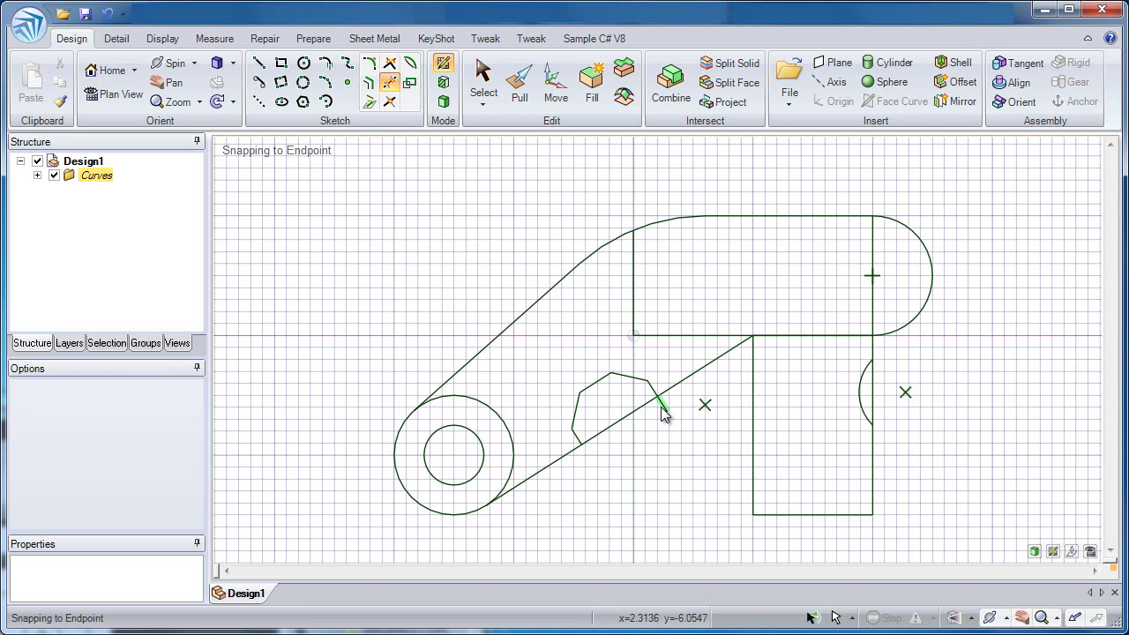
click(662, 410)
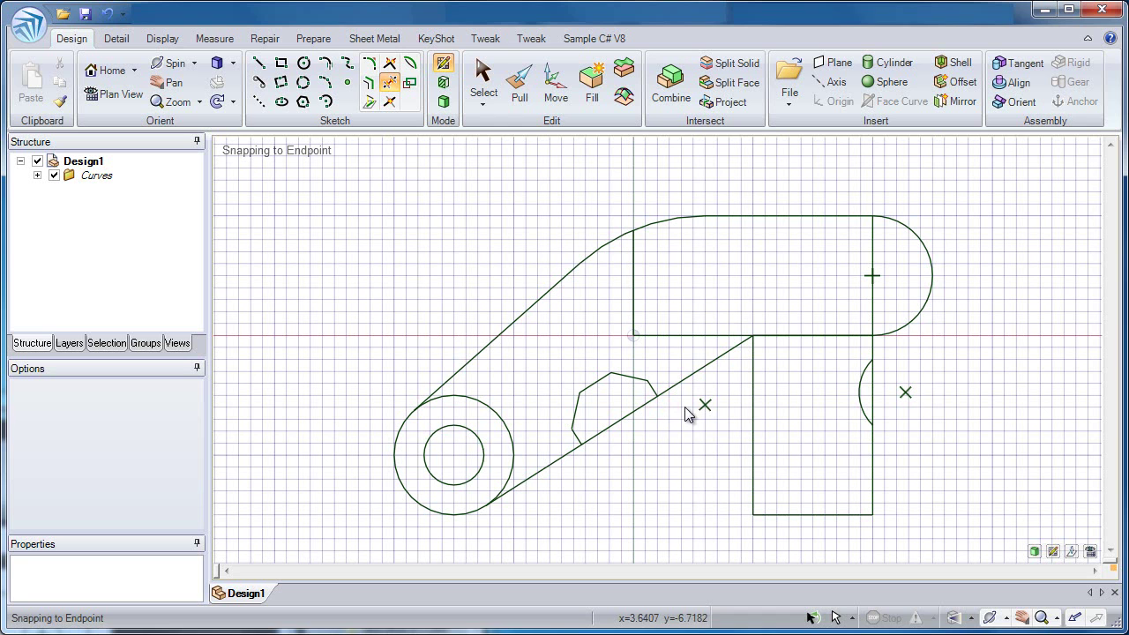
click(871, 380)
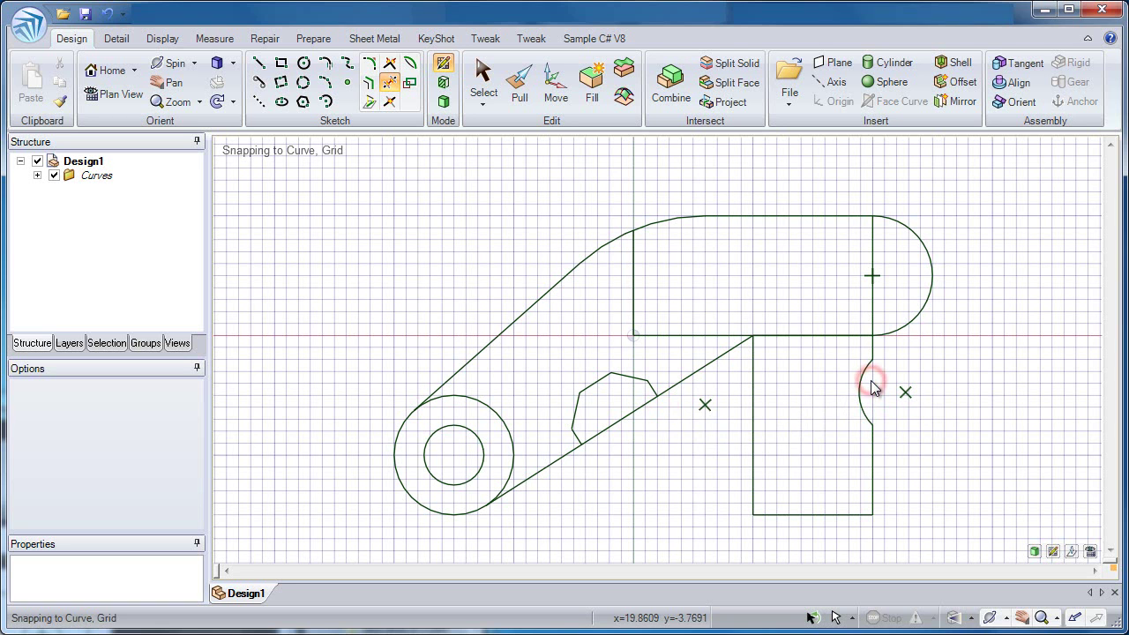
Step: Bend the lower rectangle's bottom edge downward into a 180° half-circle of 5 mm radius
click(411, 68)
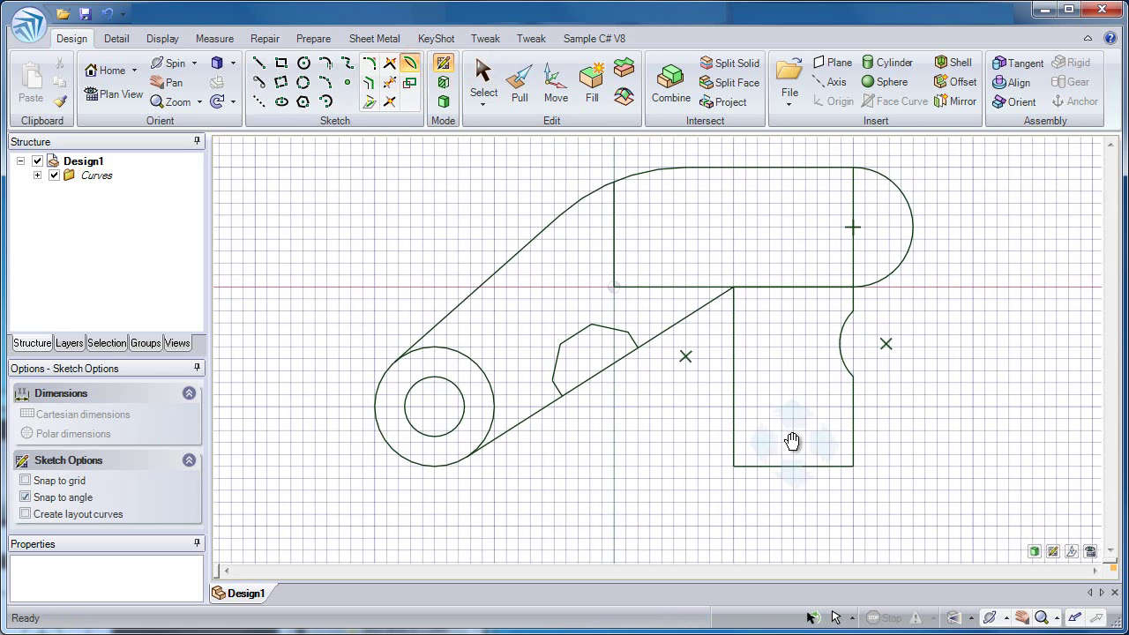
click(812, 465)
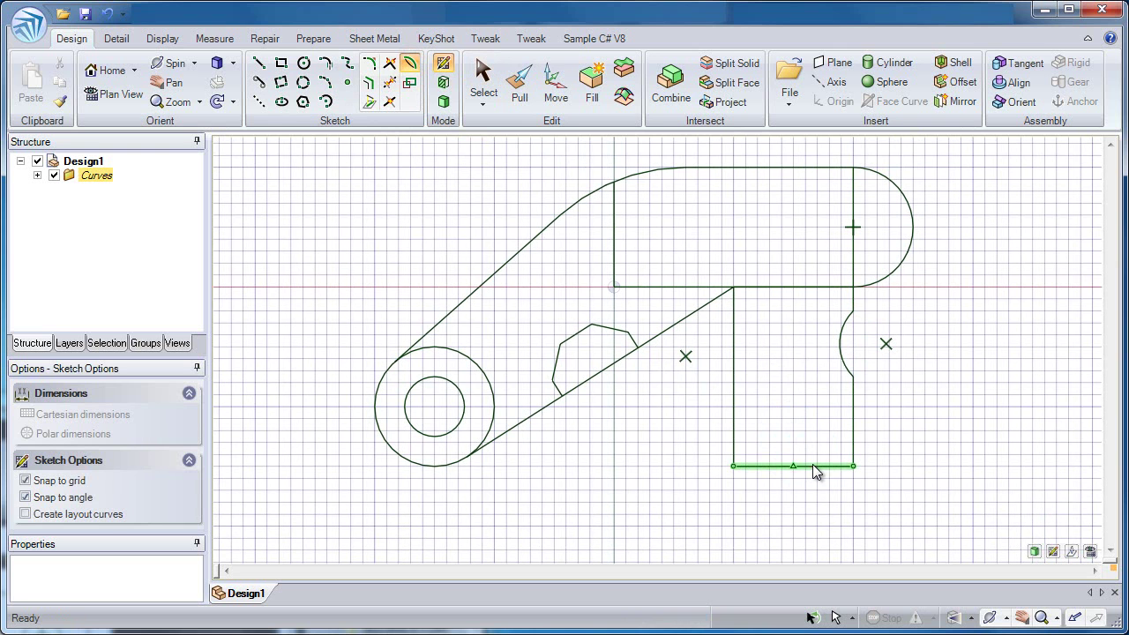
drag(812, 464, 816, 516)
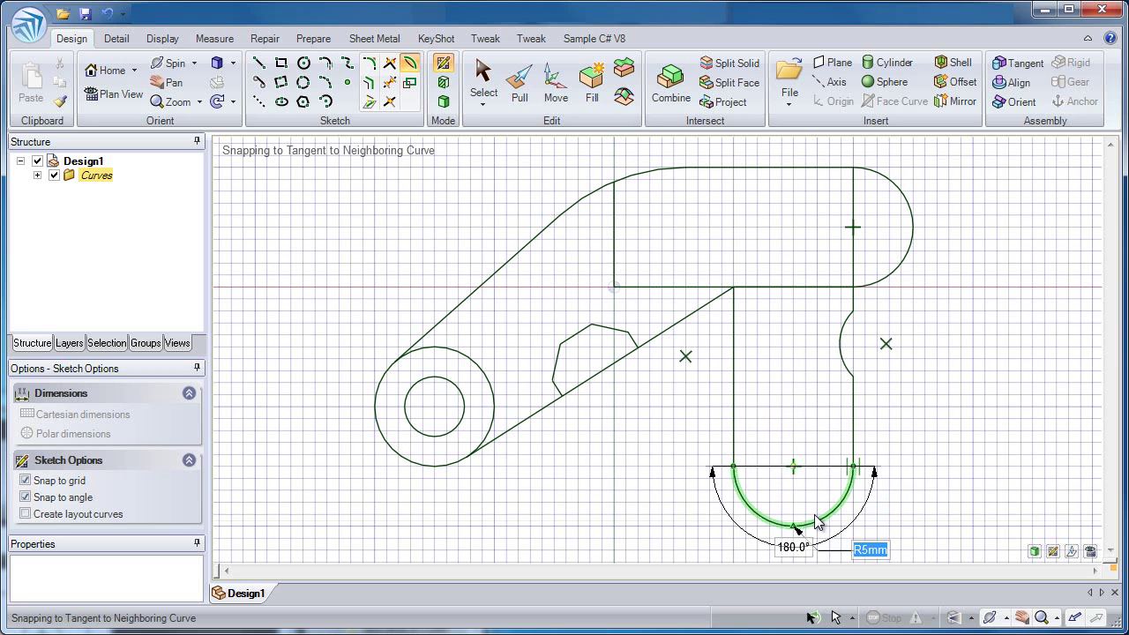
drag(814, 516, 819, 518)
click(911, 480)
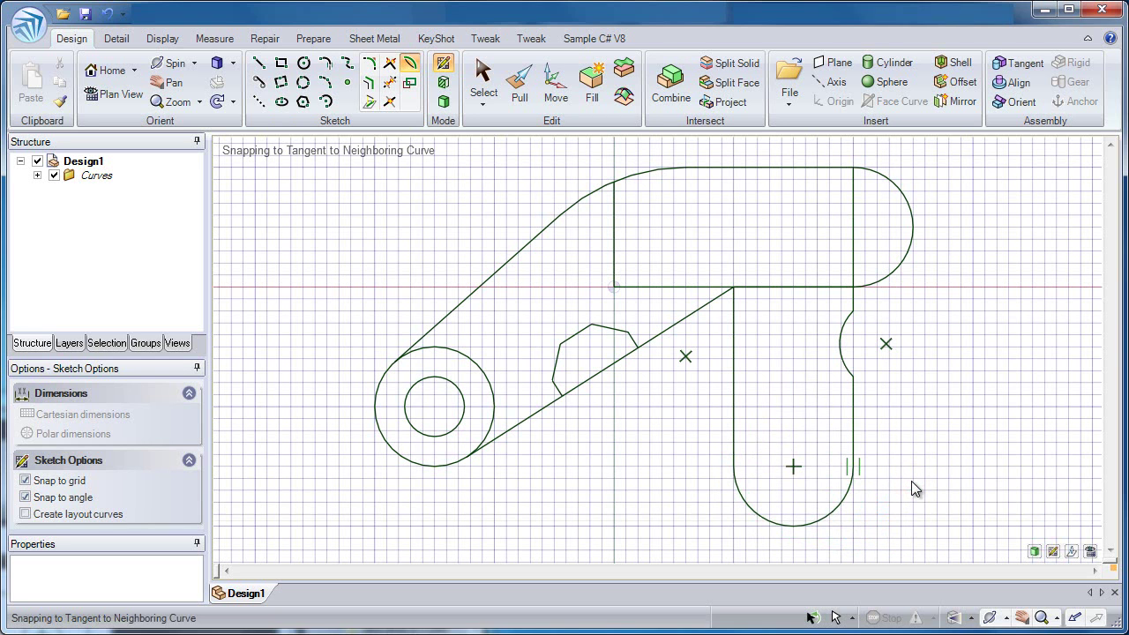